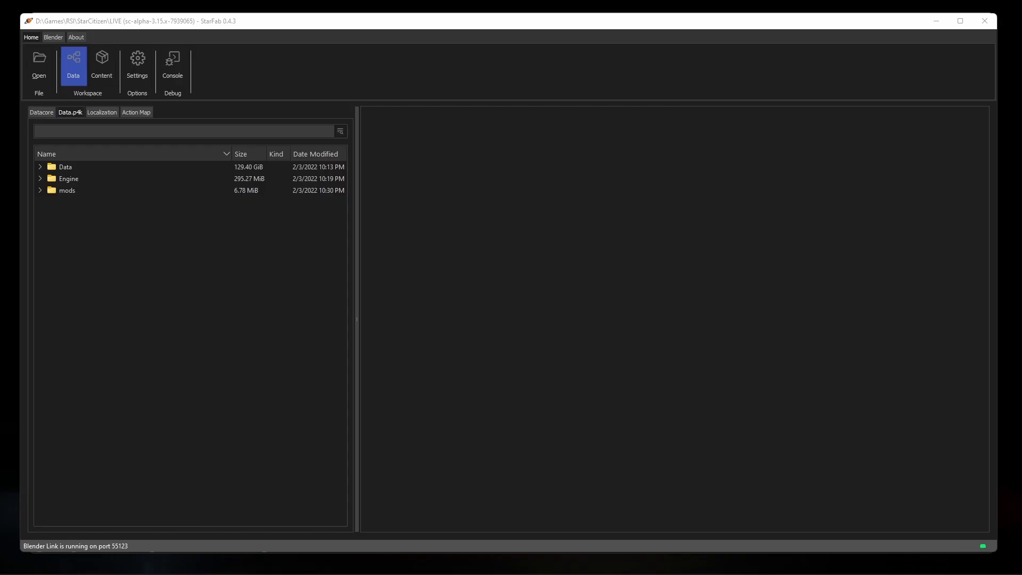
# Search the Datacore for drak_caterpillar and open the drak_caterpillar record under entities/spaceships
pyautogui.click(43, 113)
pyautogui.click(73, 148)
pyautogui.write('drak_caterpillar')
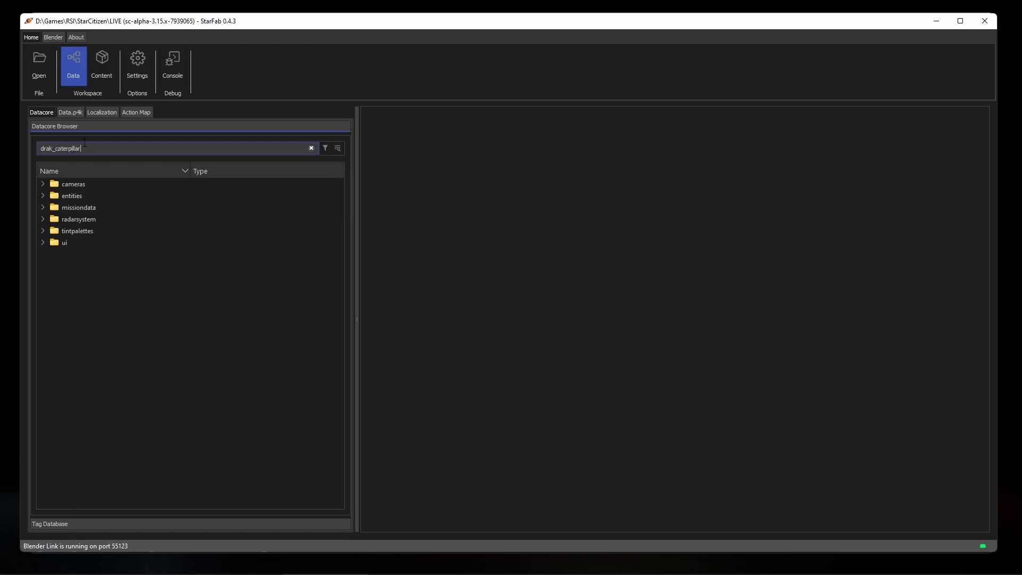
pyautogui.click(43, 195)
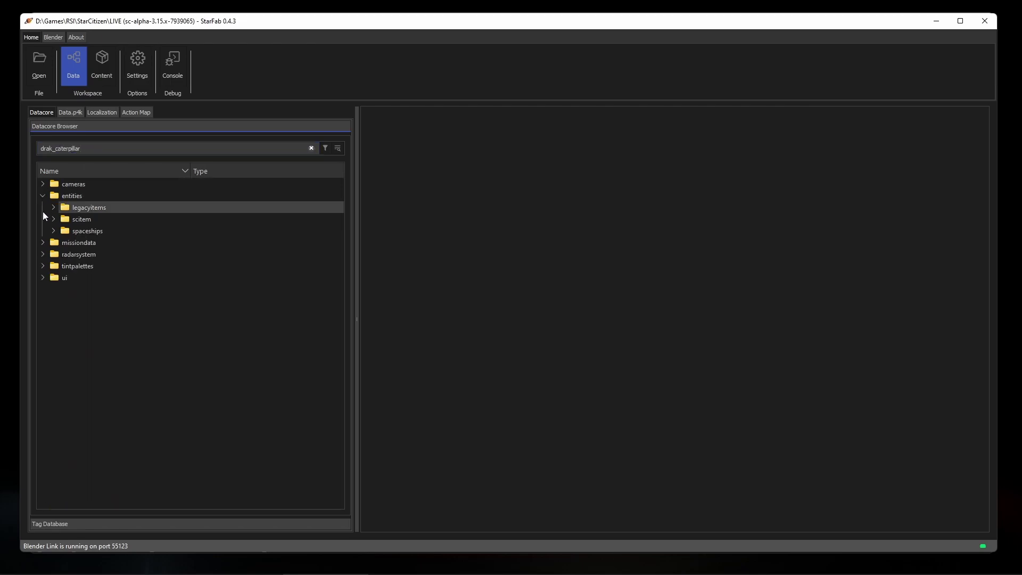
pyautogui.click(53, 230)
pyautogui.doubleClick(96, 242)
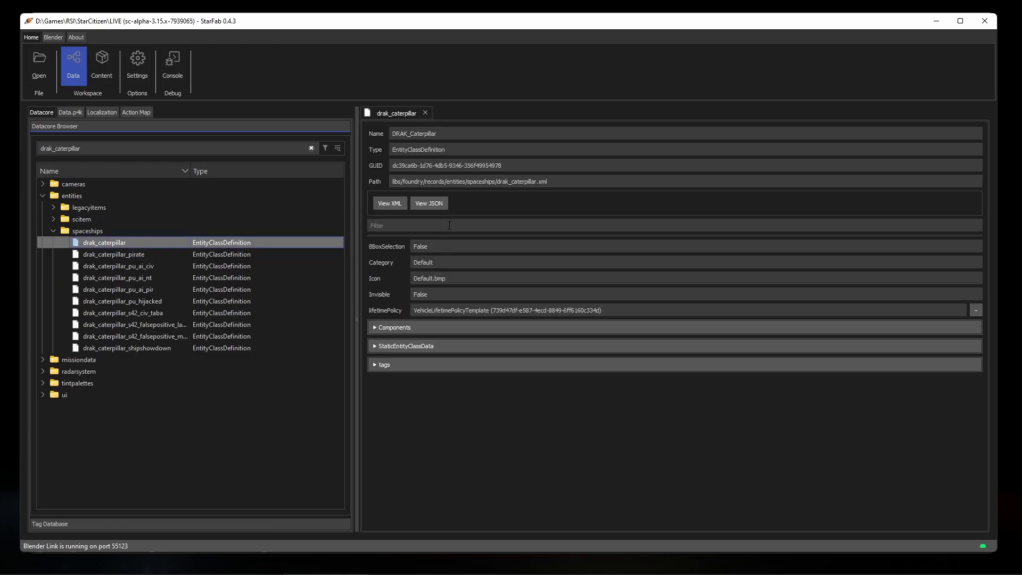
# Filter the record's properties by geometry and expand SGeometryResourceParams under Components down to the innermost Geometry entry to inspect the model path
pyautogui.click(450, 225)
pyautogui.write('geometry')
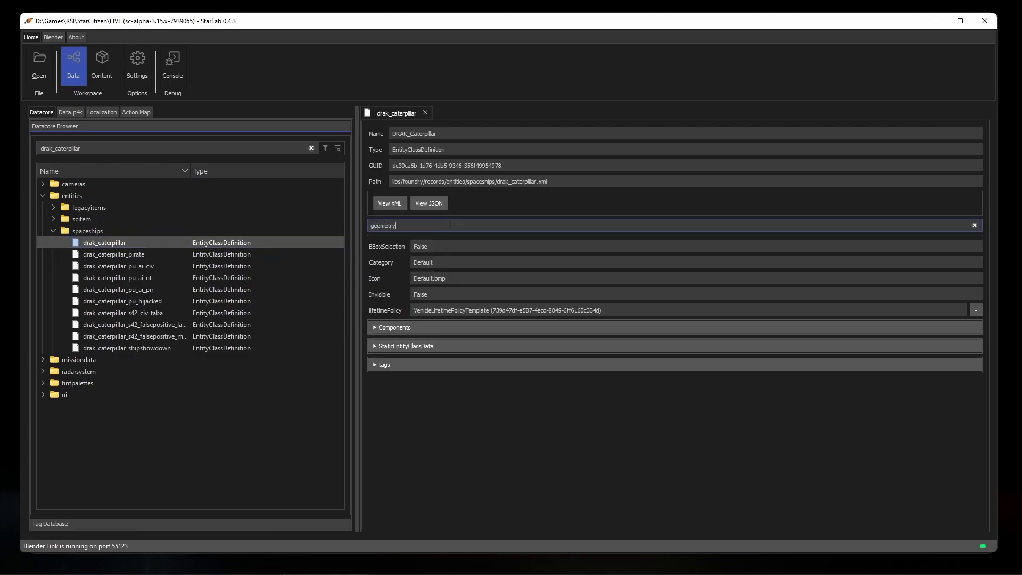
pyautogui.click(411, 327)
pyautogui.scroll(-10, 440, 349)
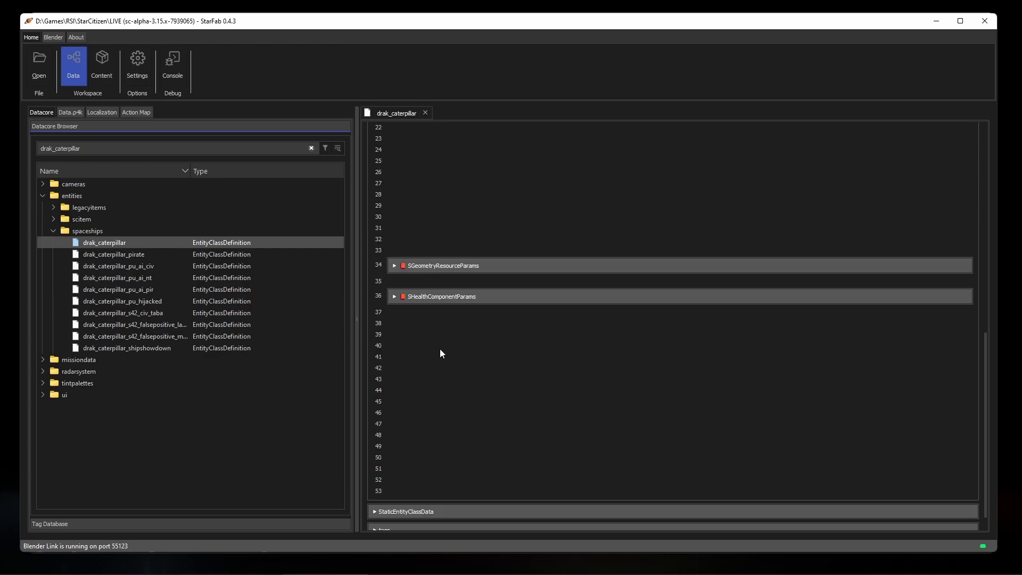
pyautogui.click(448, 265)
pyautogui.click(511, 286)
pyautogui.click(565, 306)
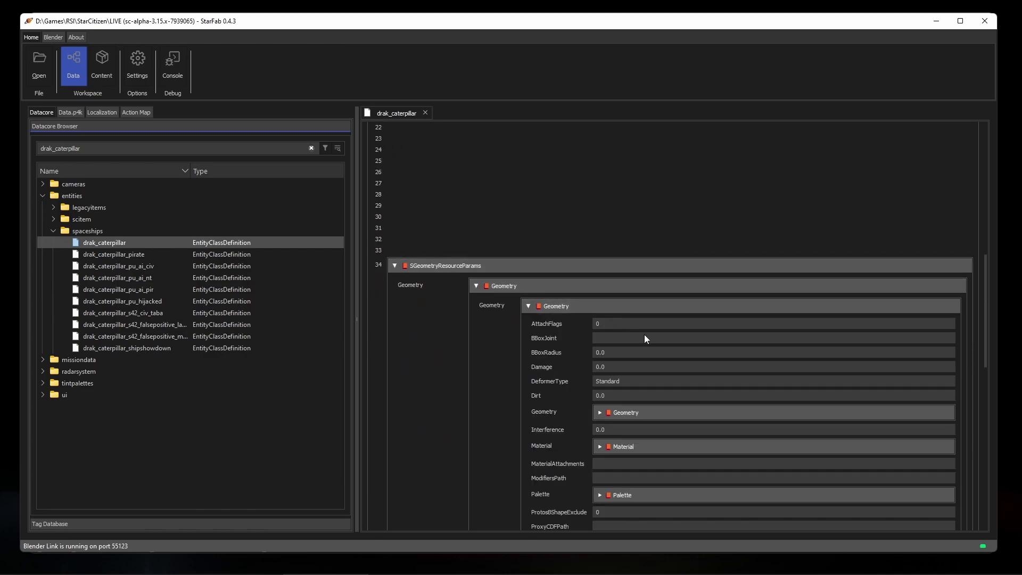
pyautogui.click(666, 413)
pyautogui.click(704, 435)
pyautogui.click(849, 429)
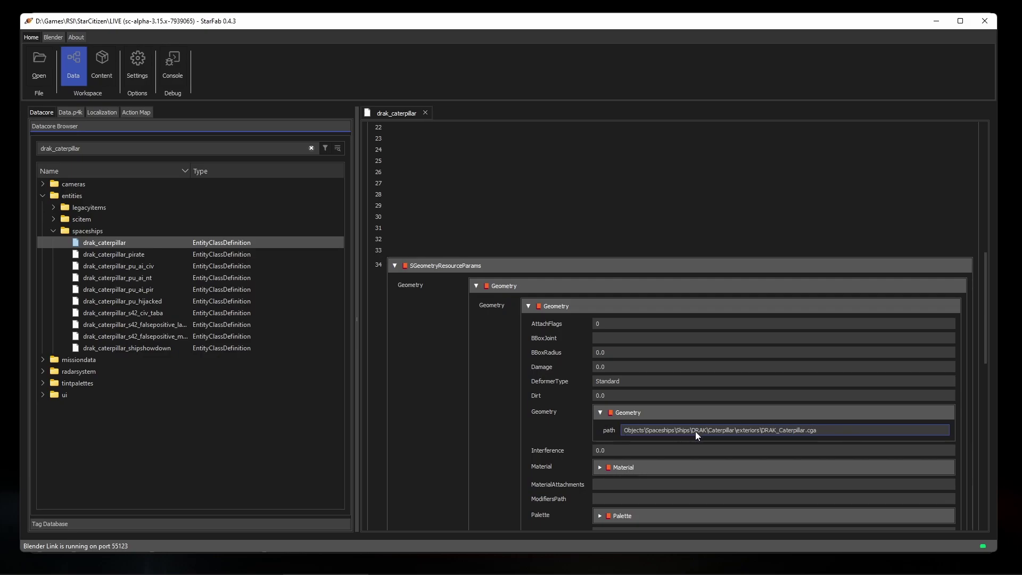
pyautogui.scroll(-3, 696, 431)
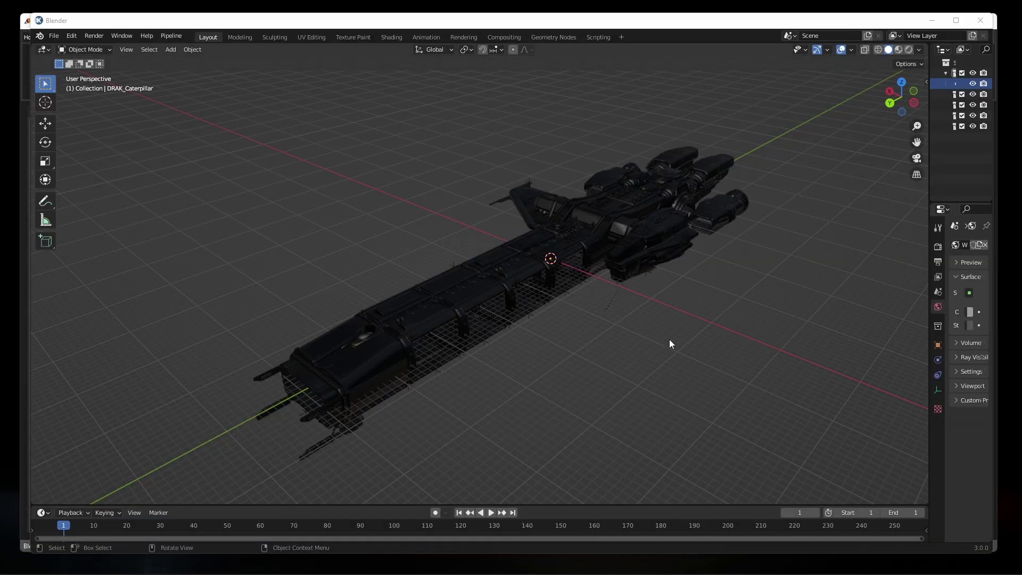
# Switch to Blender and fly around and through the DRAK_Caterpillar model to examine its exterior and interior
pyautogui.hotkey('shift', '`')
pyautogui.press('w')
pyautogui.press('w')
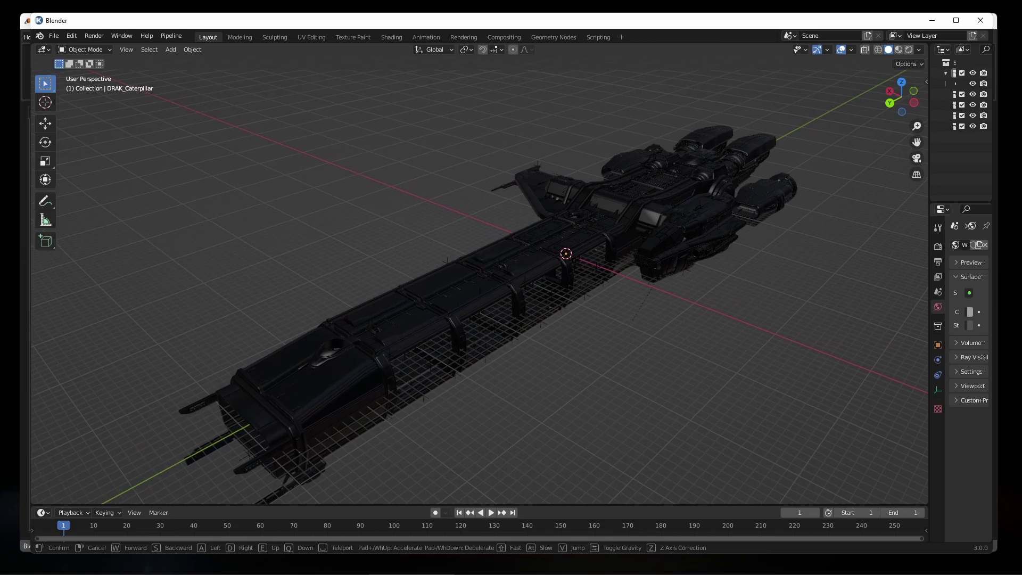
pyautogui.press('w')
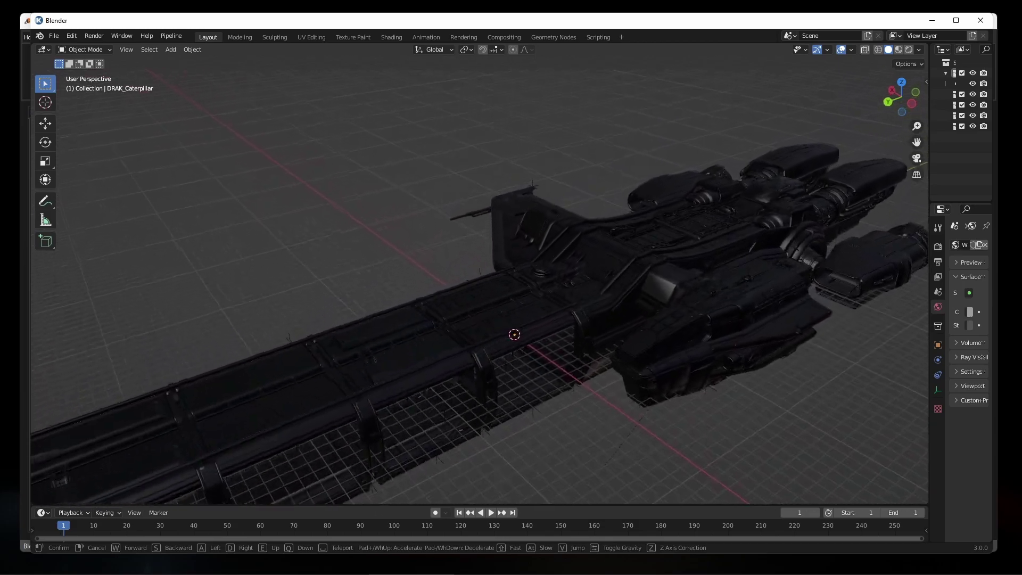
pyautogui.press('w')
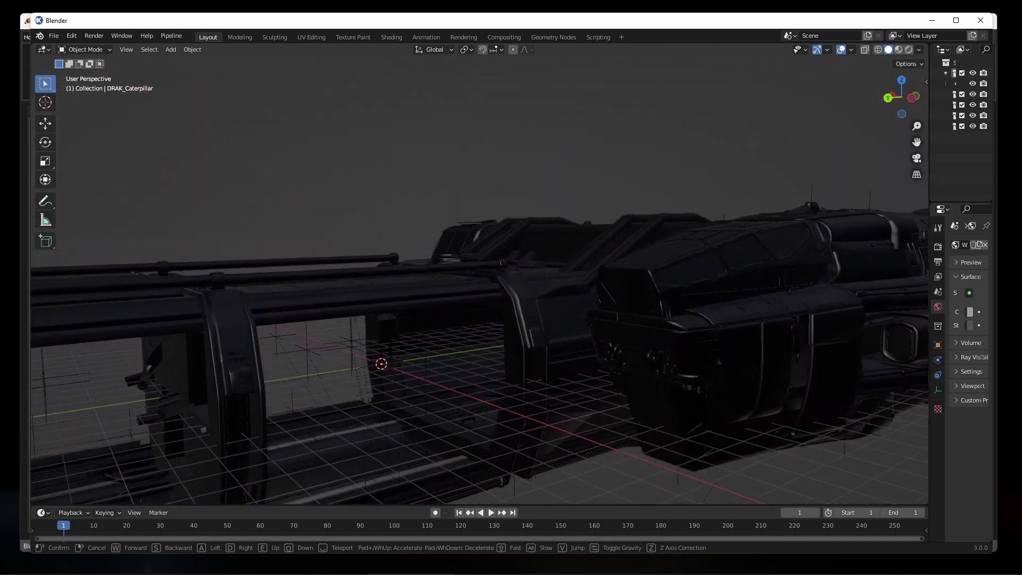
pyautogui.press('w')
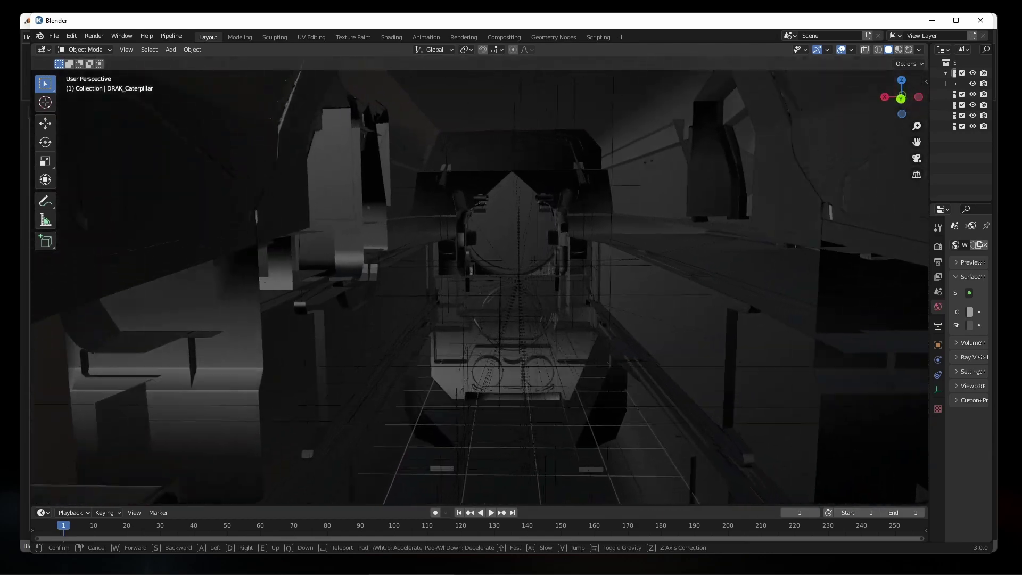
pyautogui.press('w')
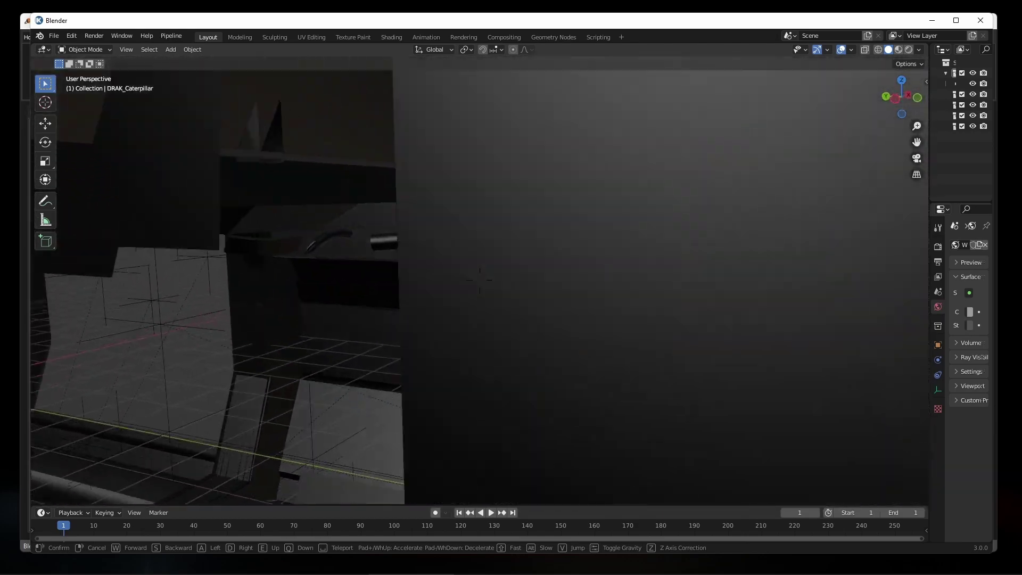
pyautogui.press('w')
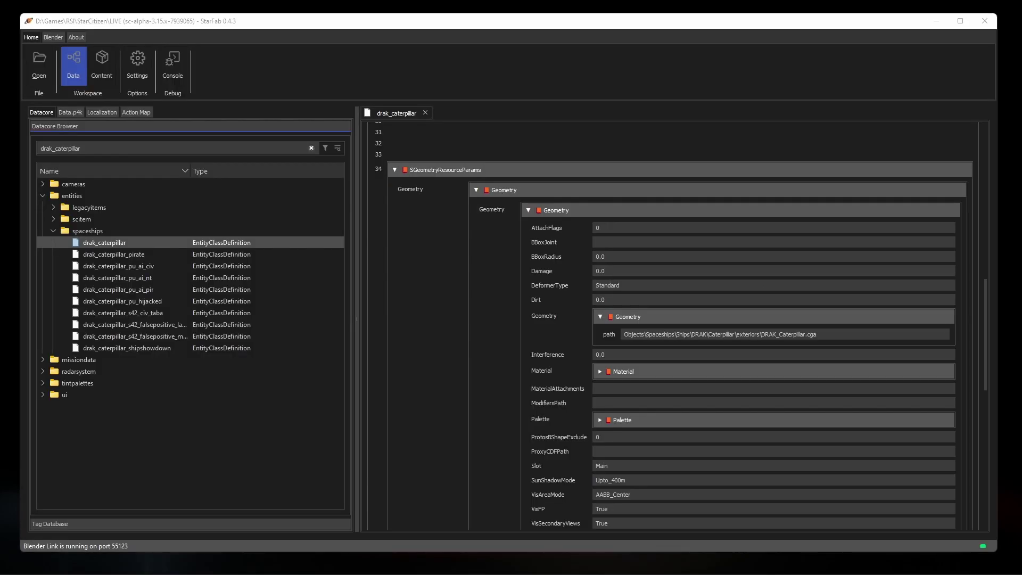
# In StarFab's Content workspace, select the anvl_terrapin ship for export
pyautogui.click(110, 59)
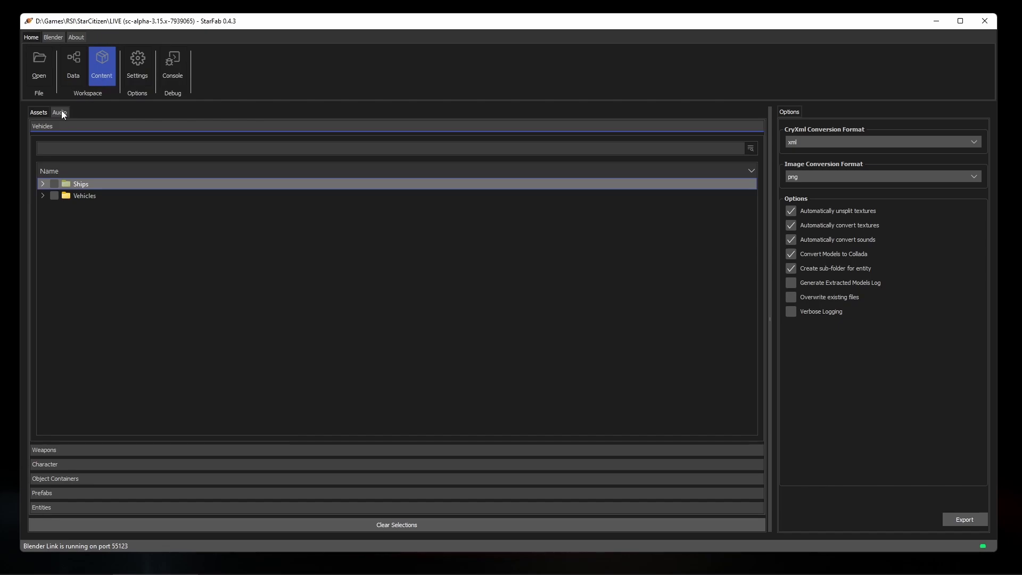
pyautogui.click(43, 185)
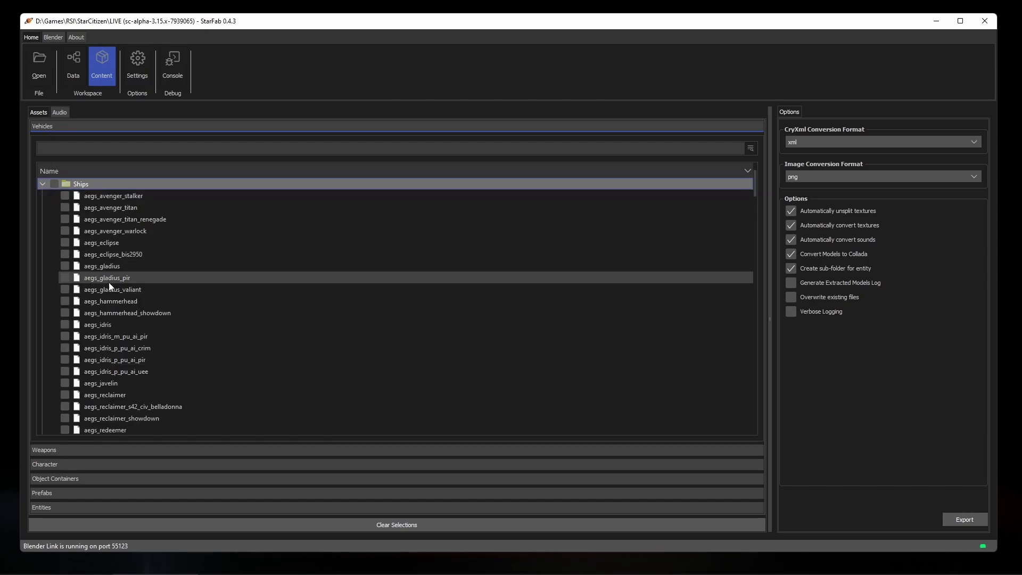
pyautogui.scroll(-7, 113, 296)
pyautogui.scroll(-6, 113, 300)
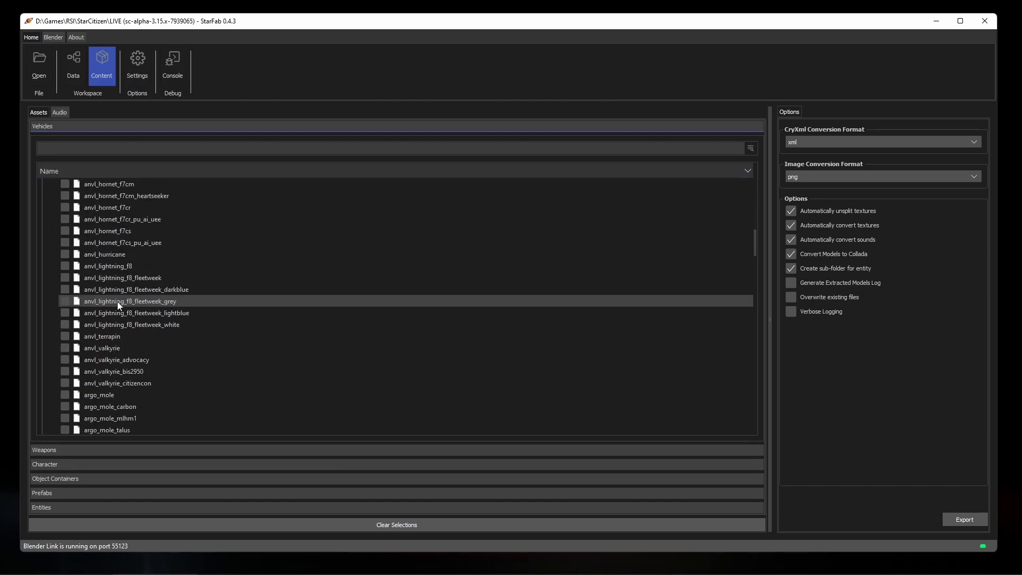
pyautogui.click(64, 336)
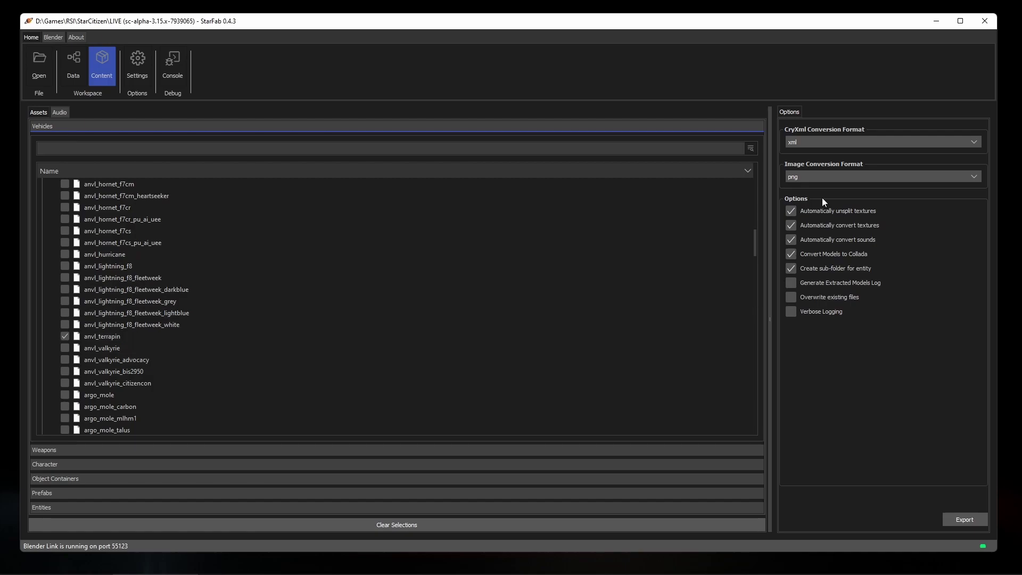
# Keep xml and png as the conversion formats and export anvl_terrapin to the E:\sc\research folder
pyautogui.click(867, 140)
pyautogui.click(867, 140)
pyautogui.click(870, 177)
pyautogui.click(871, 181)
pyautogui.click(966, 517)
pyautogui.click(564, 393)
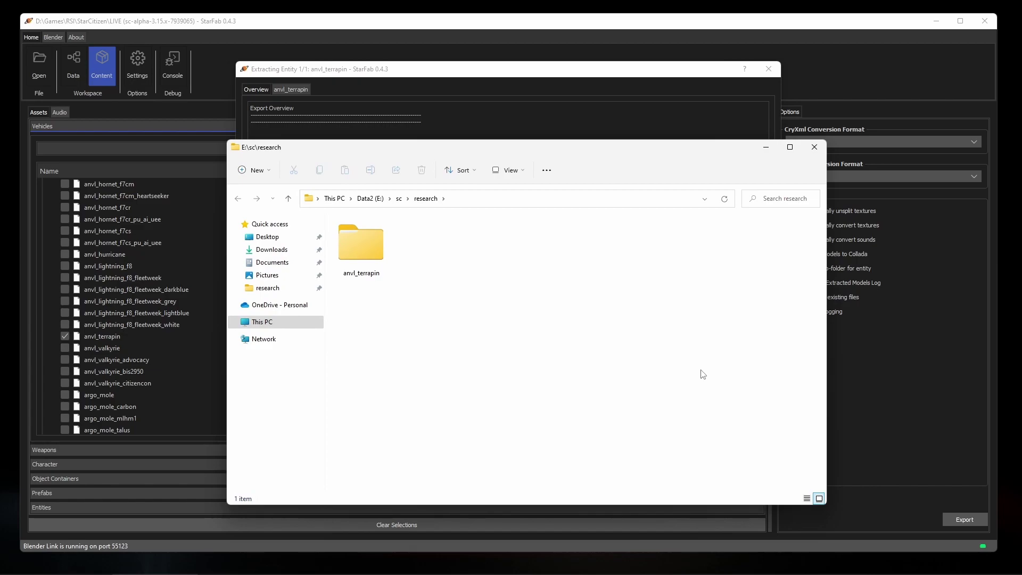
# Inspect the exported anvl_terrapin folder, its Data subfolder and the anvl_terrapin.scbp blueprint file
pyautogui.doubleClick(383, 250)
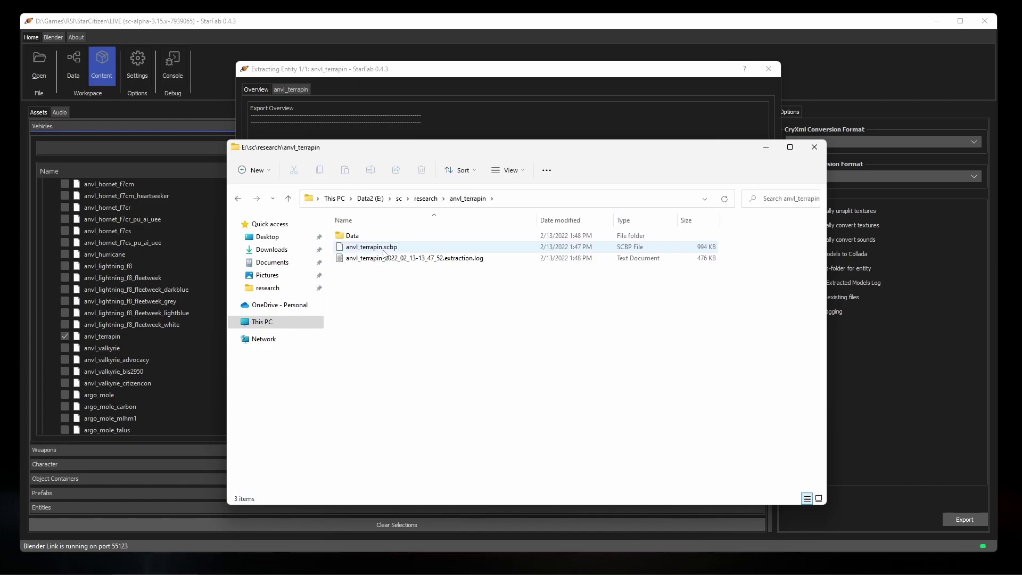
pyautogui.doubleClick(387, 237)
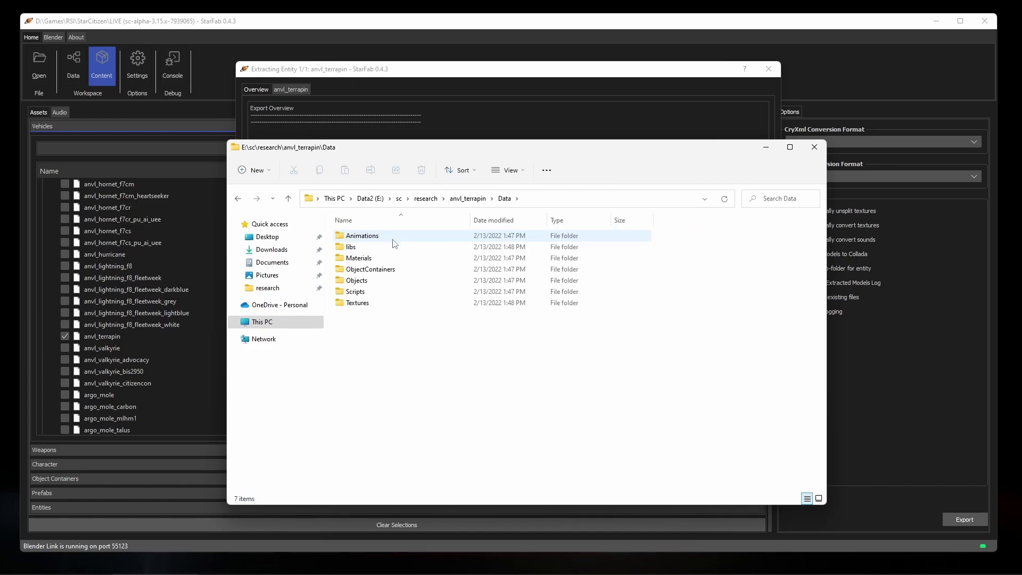
pyautogui.hotkey('alt', 'Left')
pyautogui.click(410, 248)
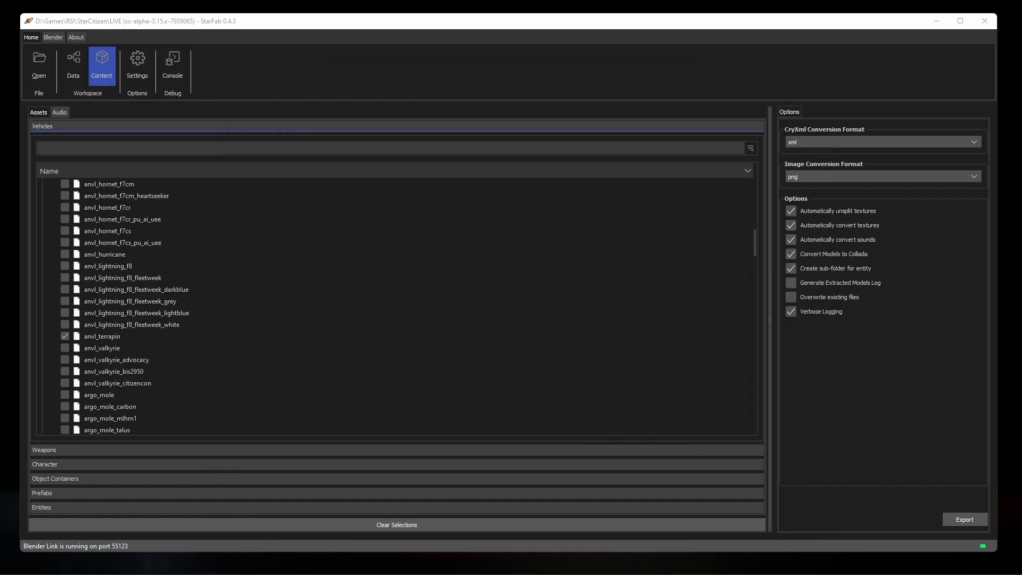
# Review the Blender paths in StarFab's settings, choose the K-CyclesX 3.00 blender.exe as the Blender version and confirm the settings
pyautogui.click(147, 62)
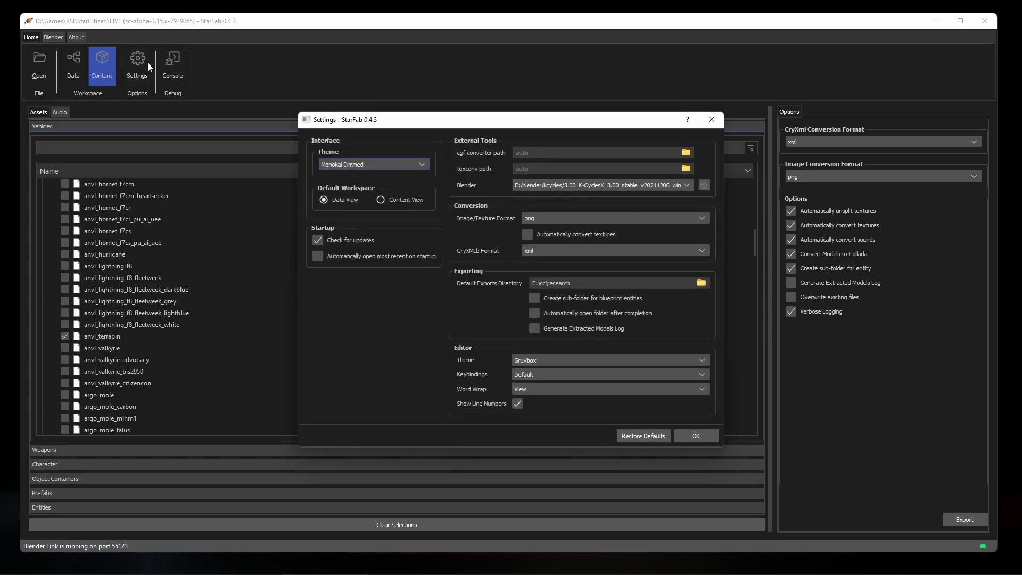
pyautogui.click(608, 185)
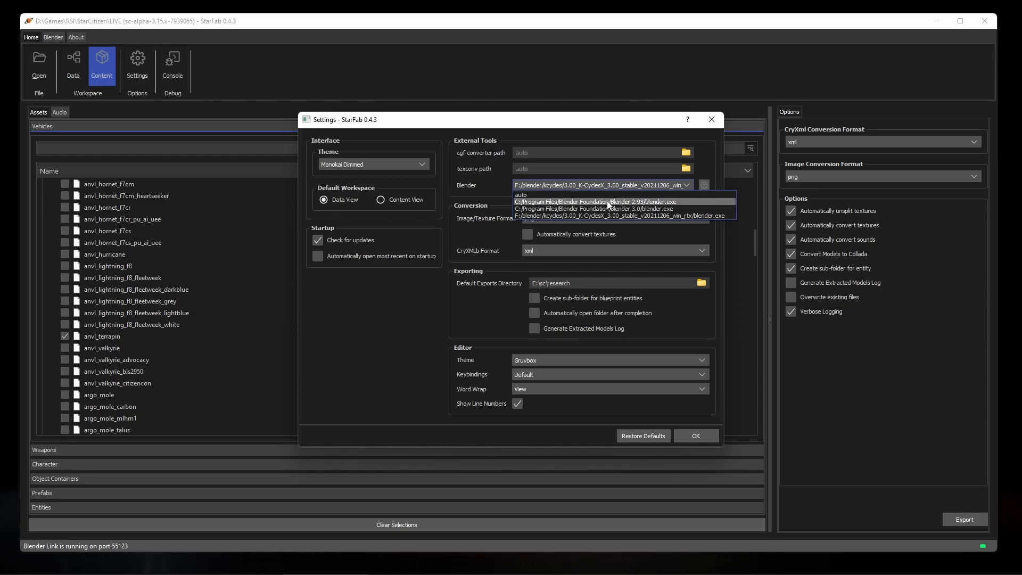
pyautogui.click(704, 185)
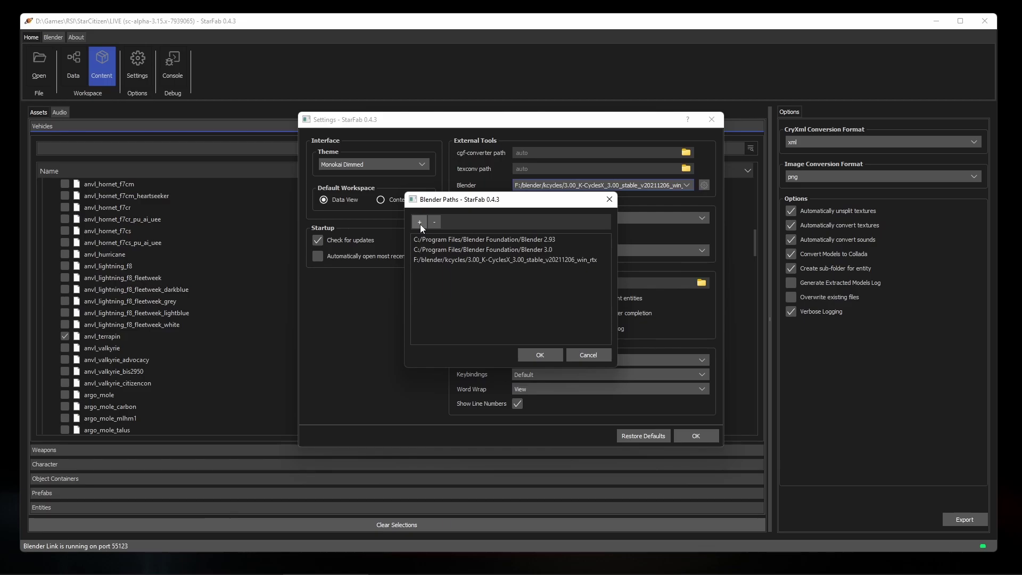
pyautogui.click(583, 354)
pyautogui.click(606, 185)
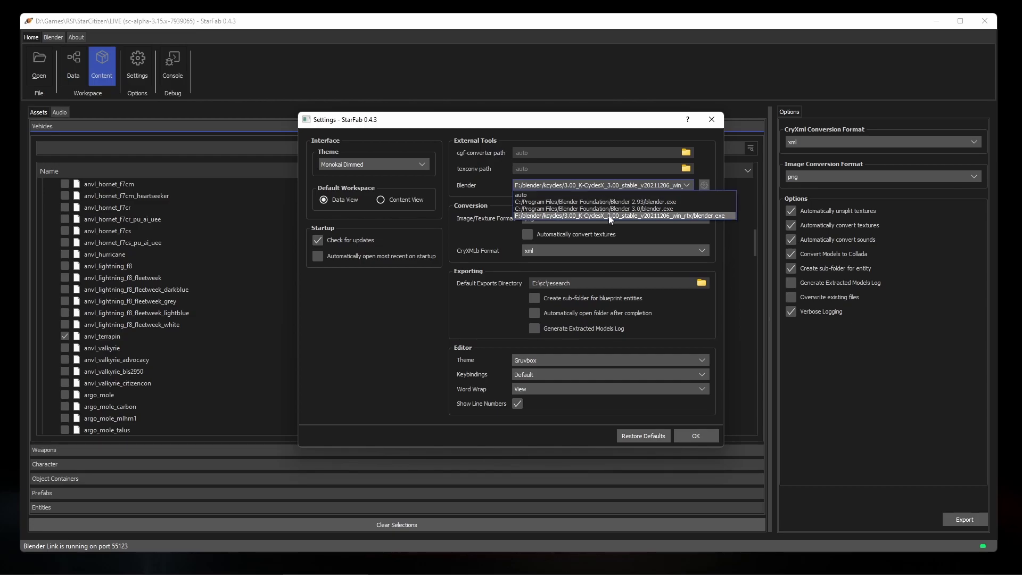
pyautogui.click(608, 215)
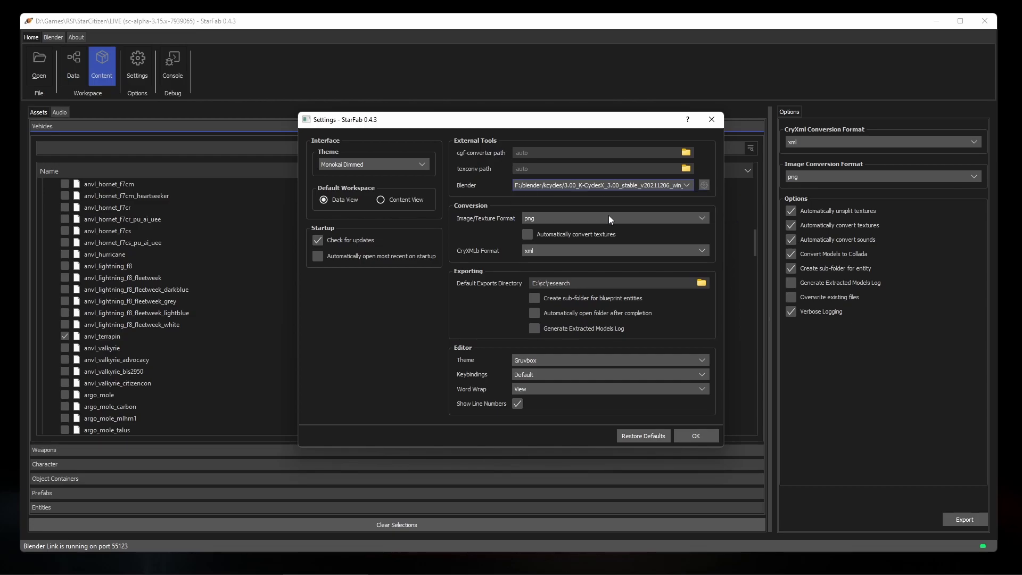
pyautogui.click(694, 435)
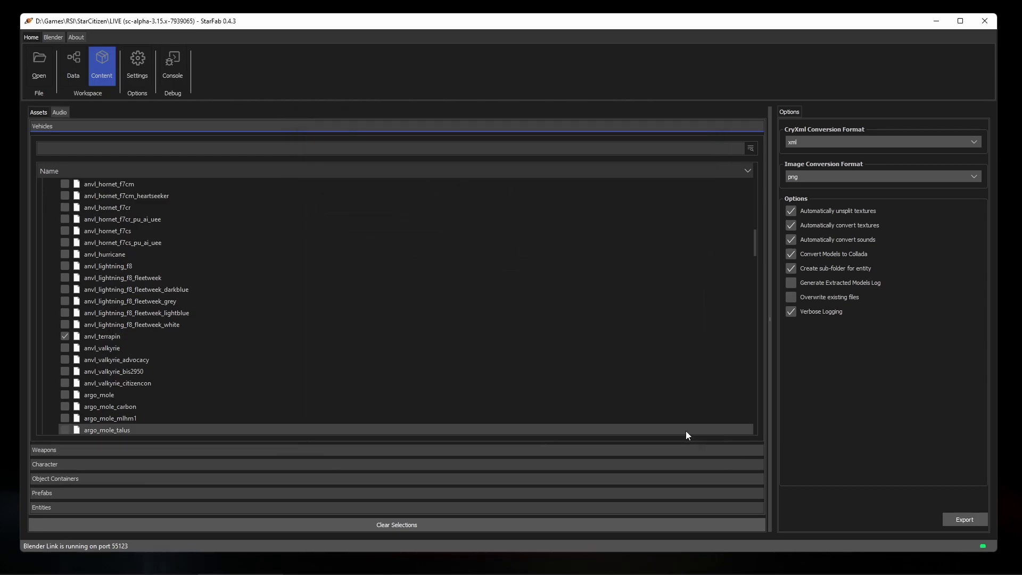
# Install the StarFab add-on into the chosen Blender version and dismiss the installation notice
pyautogui.click(49, 35)
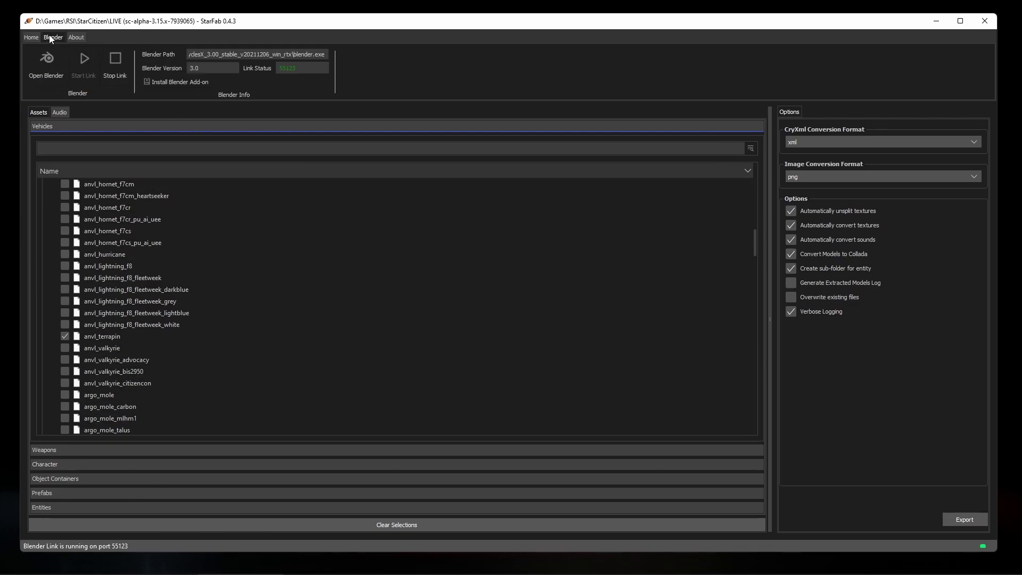
pyautogui.click(193, 82)
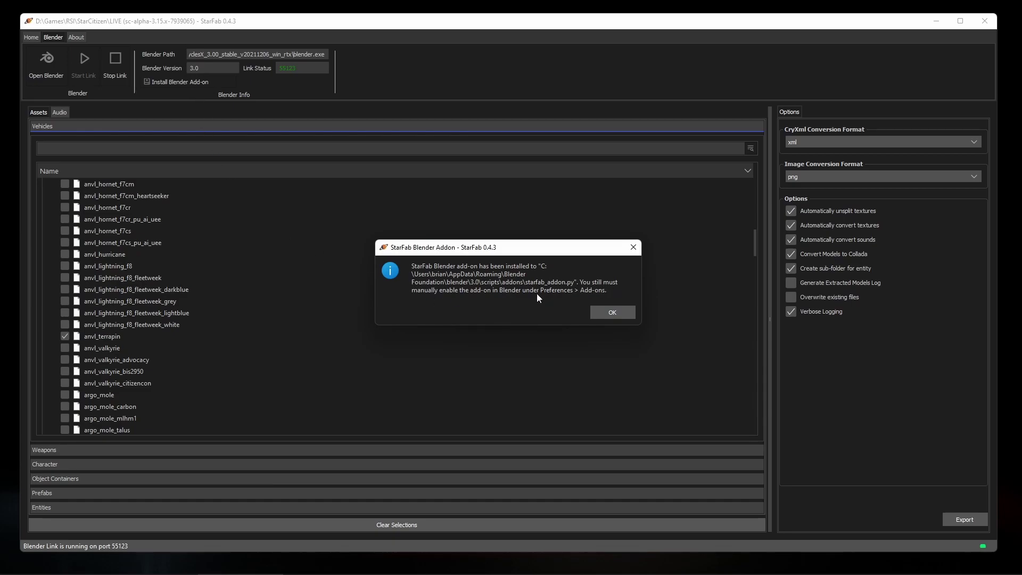
pyautogui.click(609, 313)
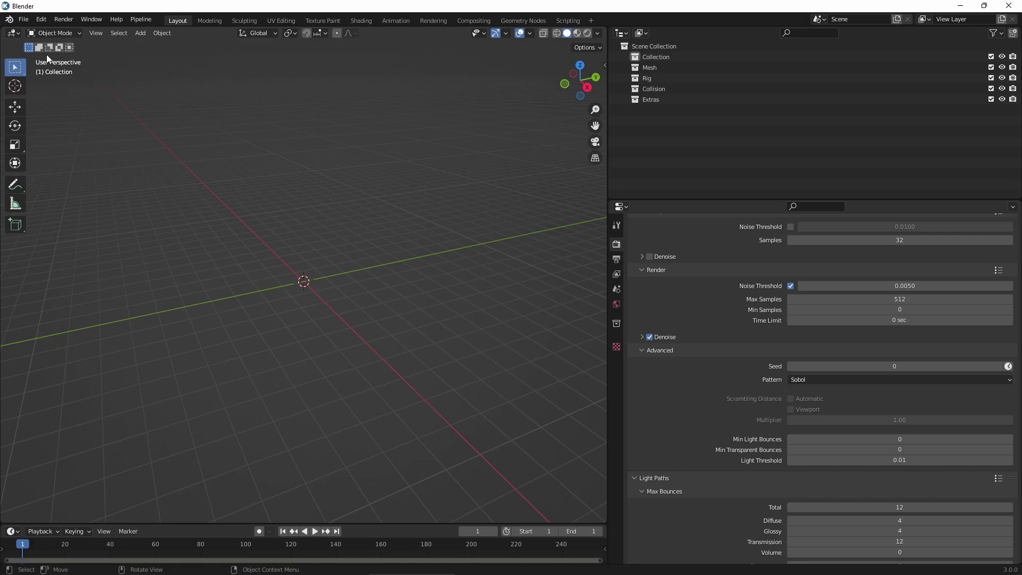
# In Blender's preferences, find the sc add-ons, enable Star Citizen Data Tools and StarFab Blender Link, and close the preferences
pyautogui.click(37, 20)
pyautogui.click(69, 183)
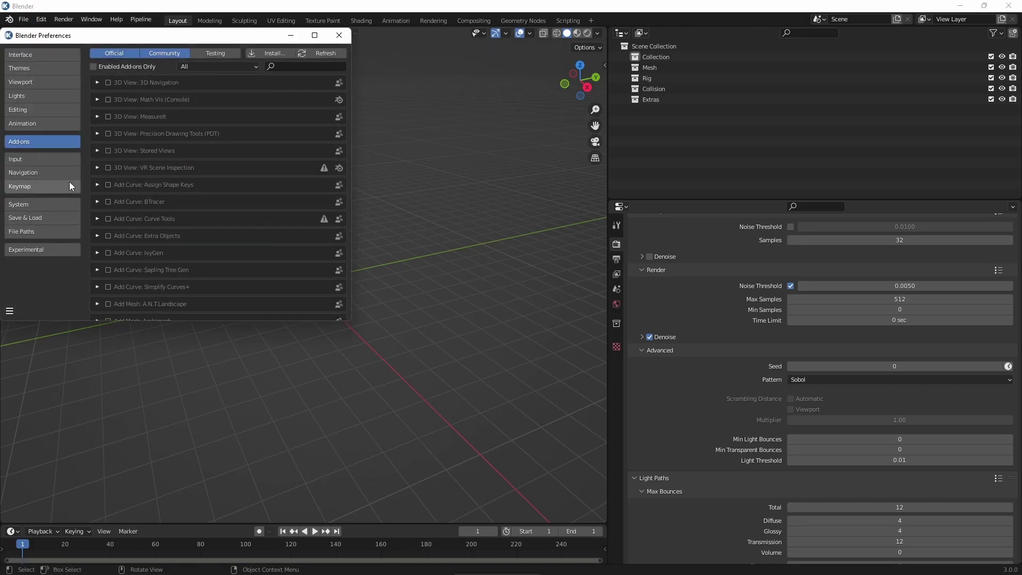
pyautogui.click(306, 66)
pyautogui.write('sc')
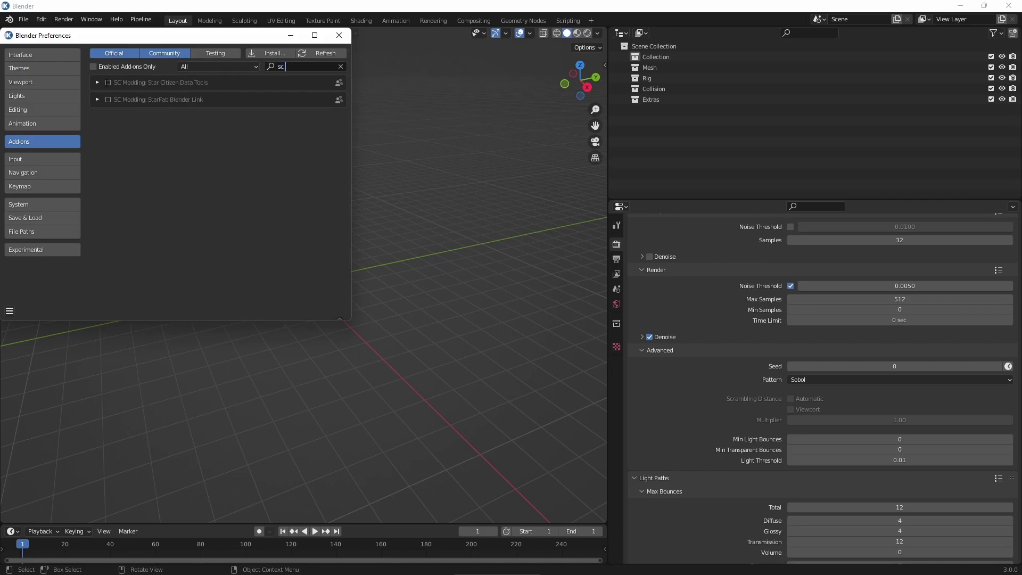
pyautogui.click(107, 83)
pyautogui.click(108, 99)
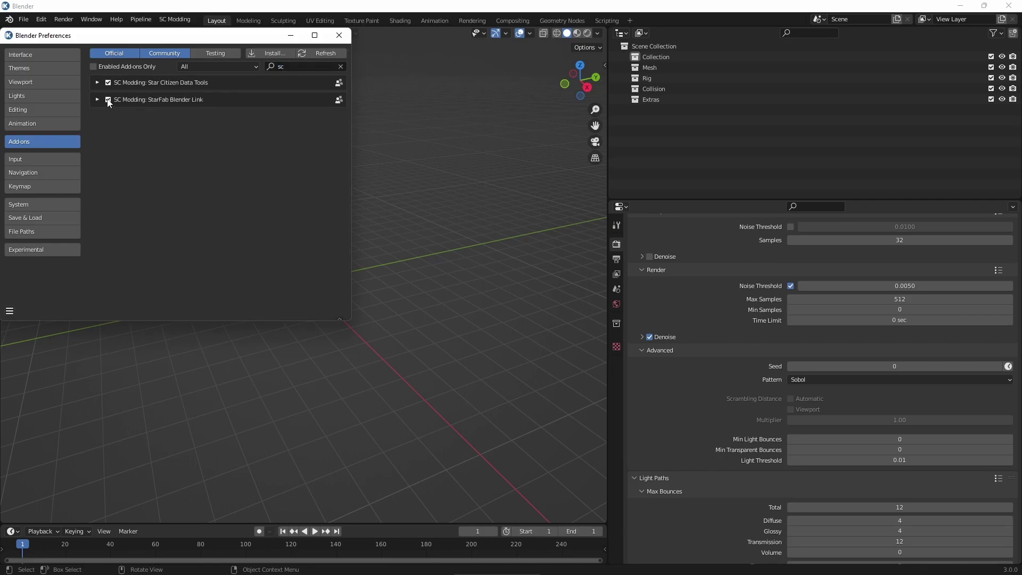
pyautogui.click(338, 35)
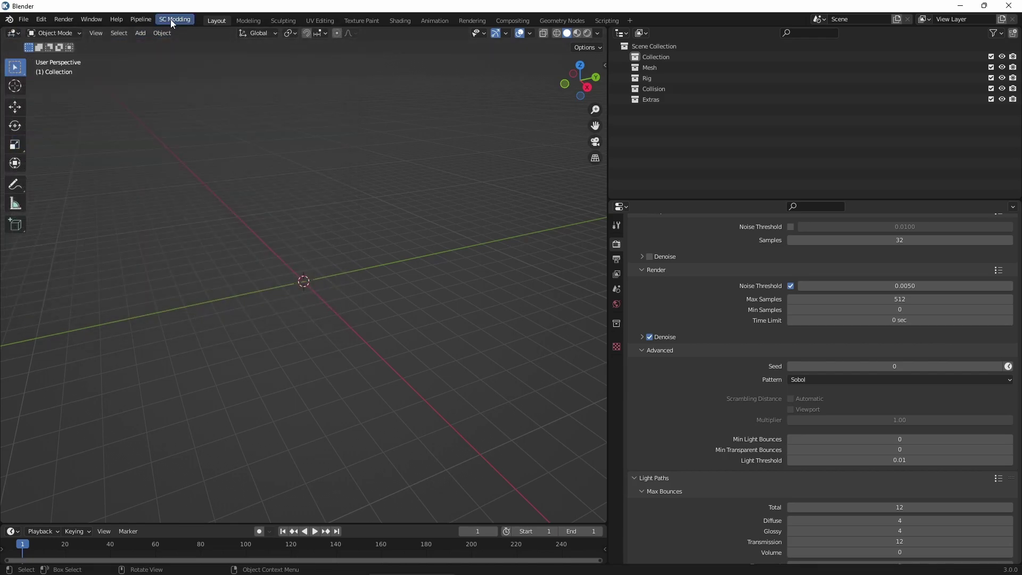
# Look over the SC Modding commands, bring up Blender's console window to view its log, and return to Blender
pyautogui.click(183, 18)
pyautogui.moveTo(188, 30)
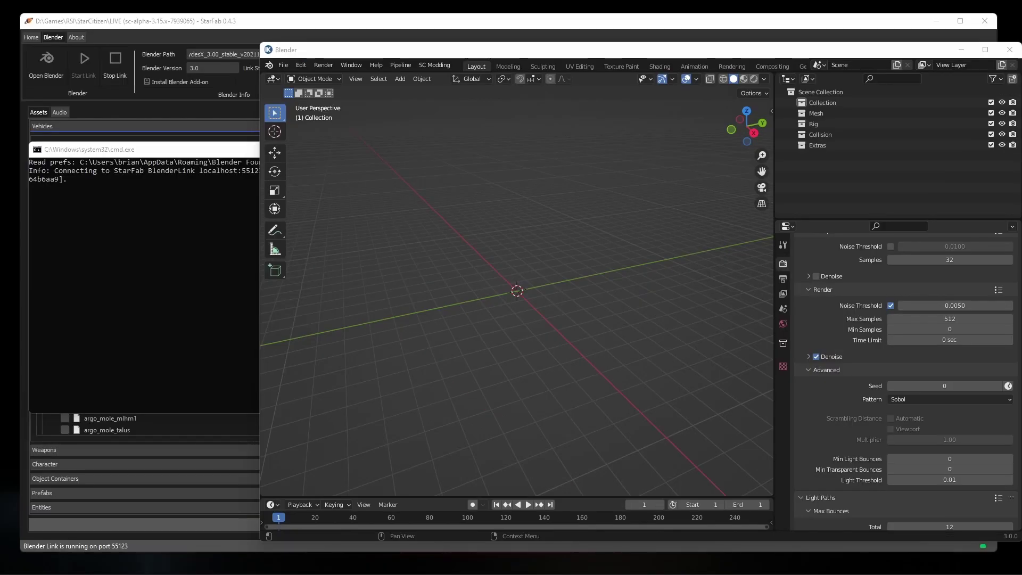
pyautogui.click(198, 158)
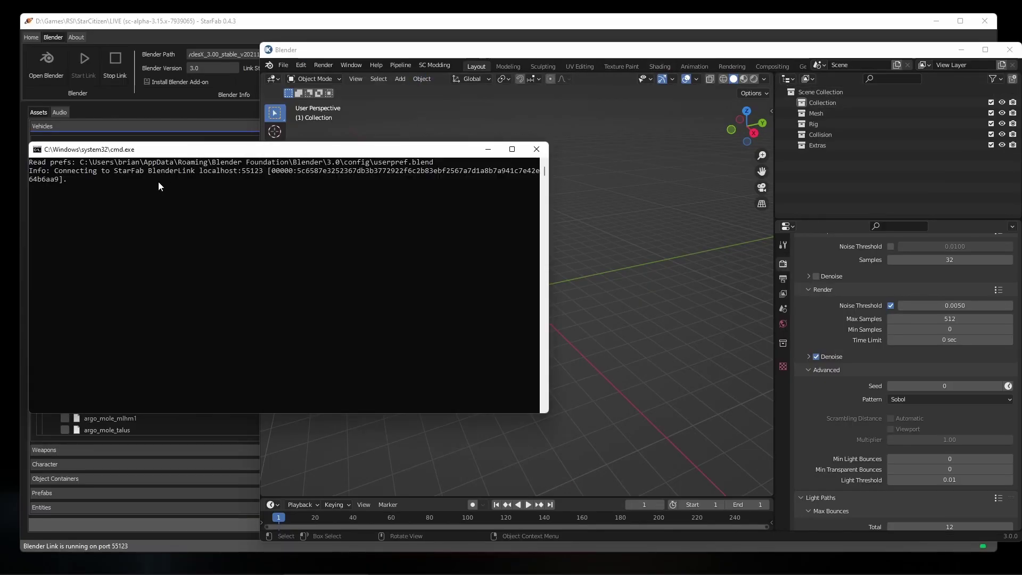
pyautogui.click(434, 65)
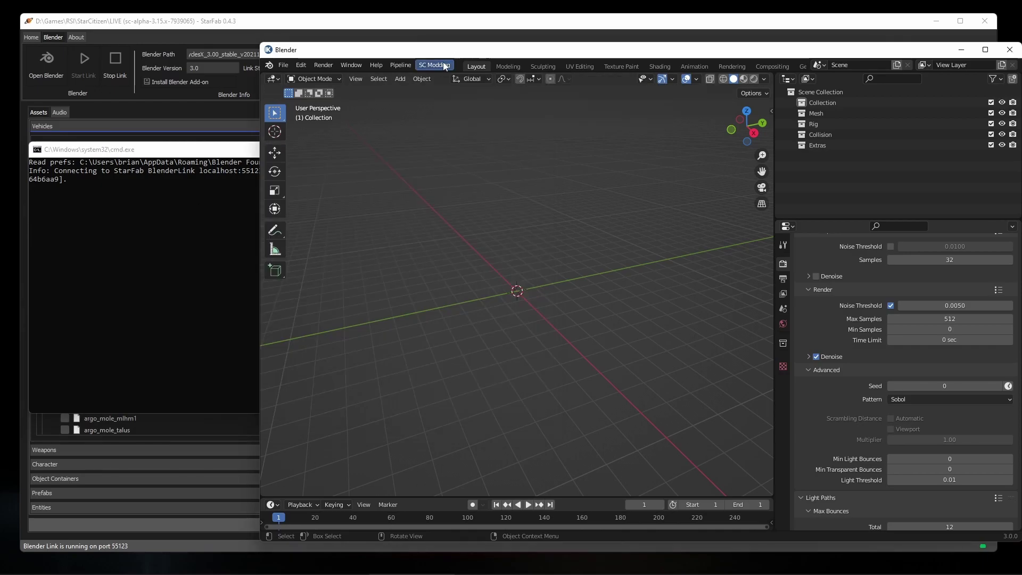
# Import the SCDT blueprint anvl_terrapin.scbp from the anvl_terrapin folder in the research bookmark, keeping the default import options
pyautogui.click(443, 67)
pyautogui.moveTo(441, 81)
pyautogui.click(514, 77)
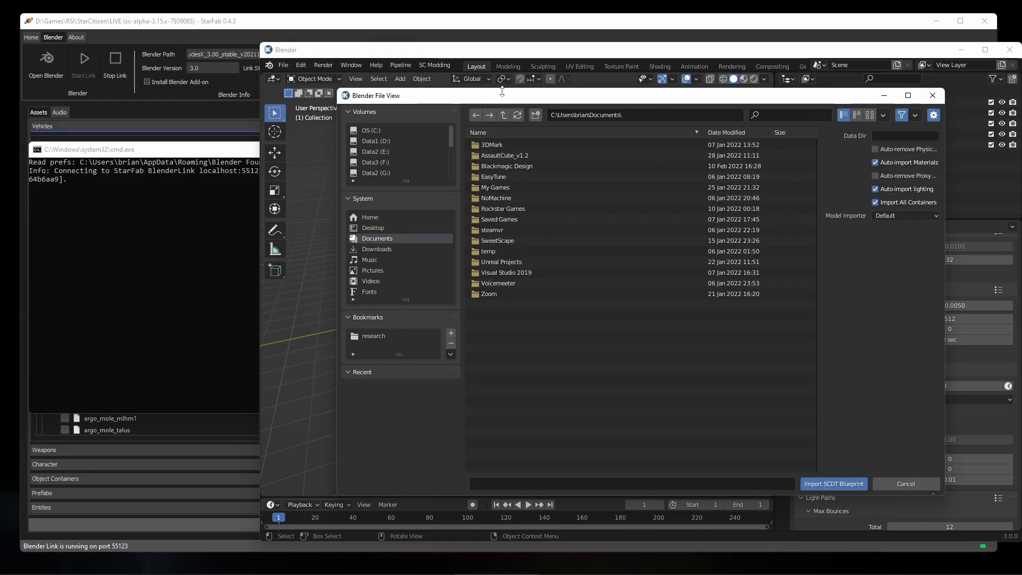
pyautogui.click(408, 336)
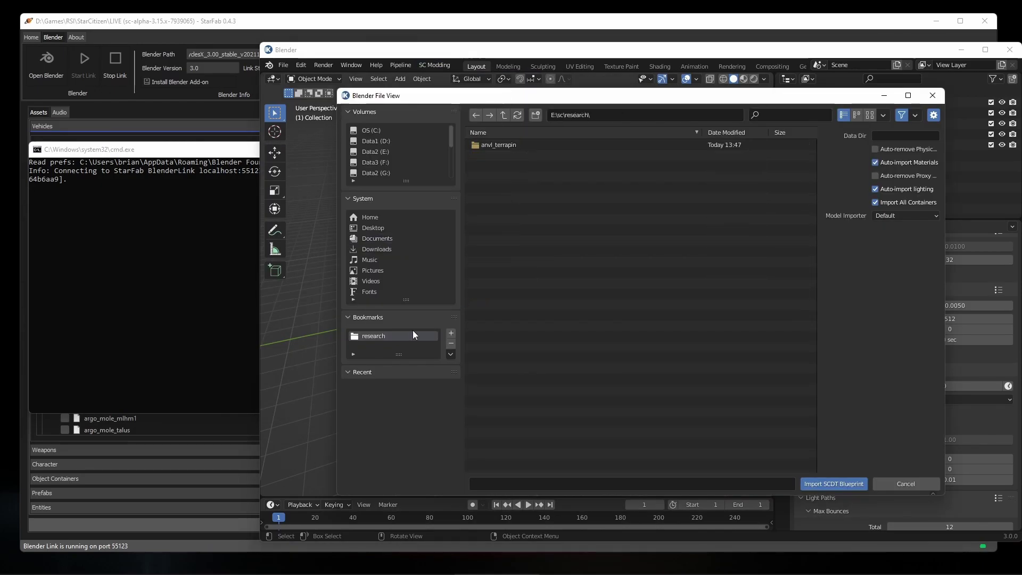
pyautogui.doubleClick(507, 143)
pyautogui.click(506, 156)
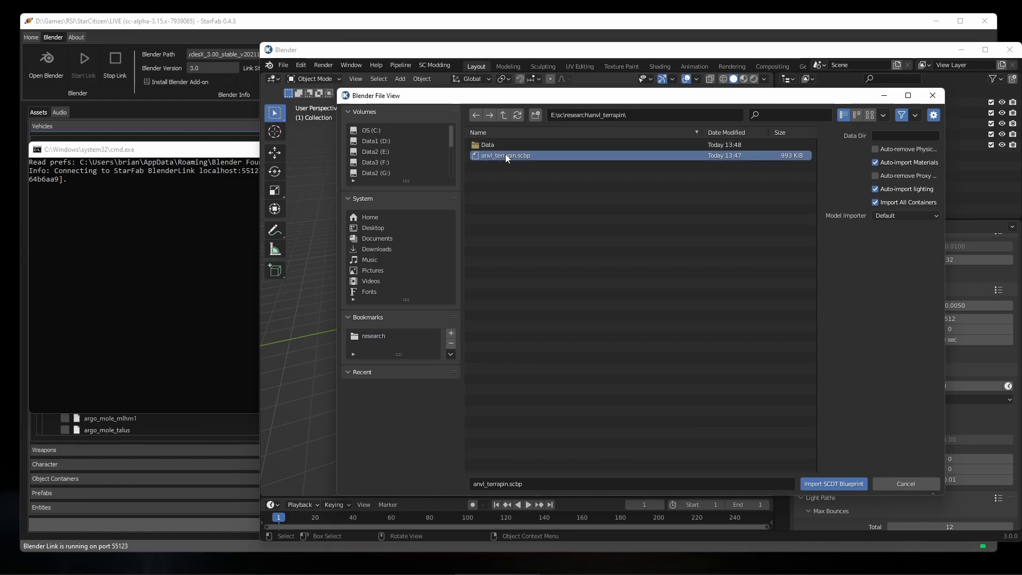
pyautogui.doubleClick(506, 155)
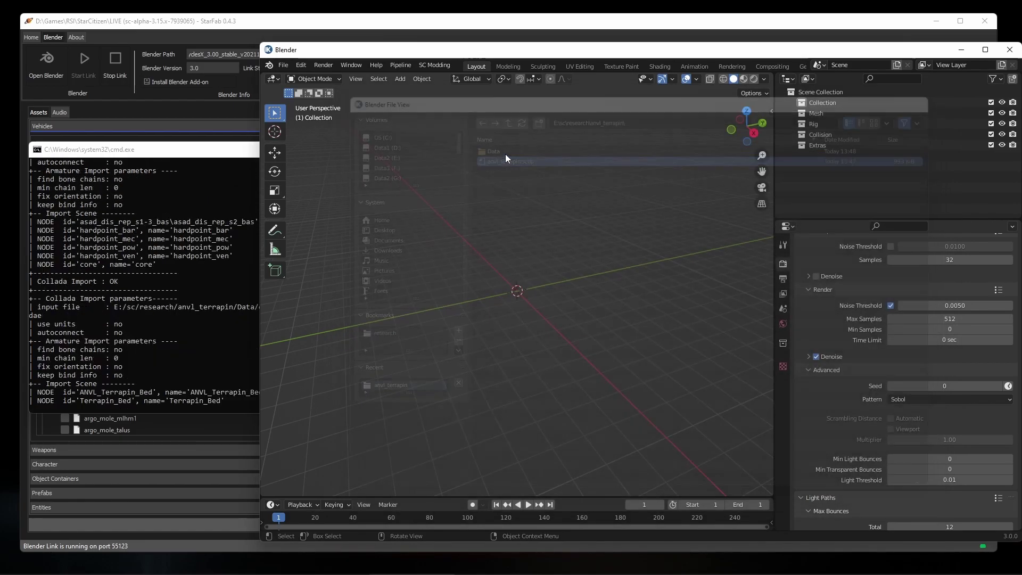
# Check the blueprint import log in the console window and maximize the Blender window
pyautogui.click(243, 153)
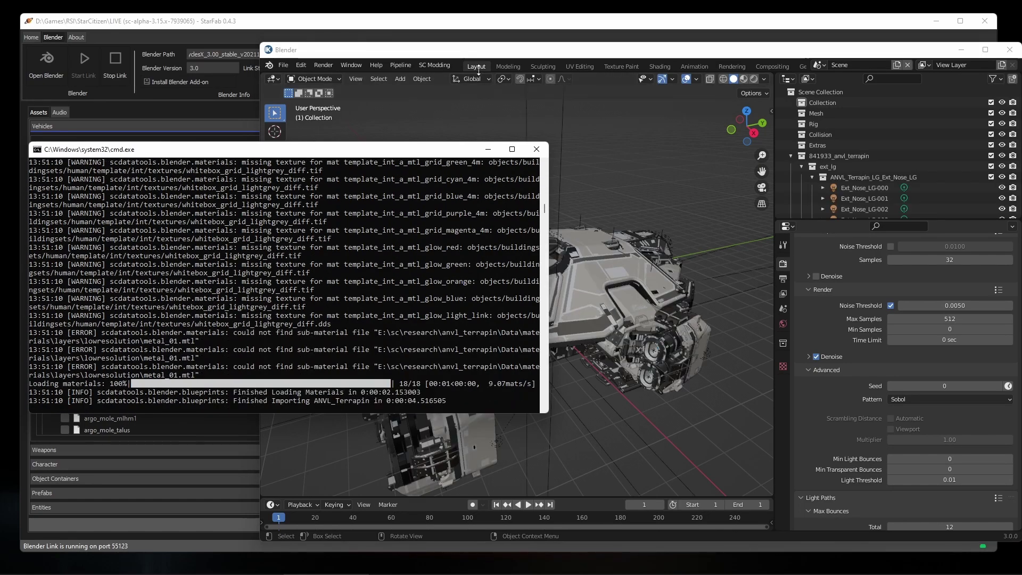
pyautogui.click(494, 57)
pyautogui.doubleClick(494, 57)
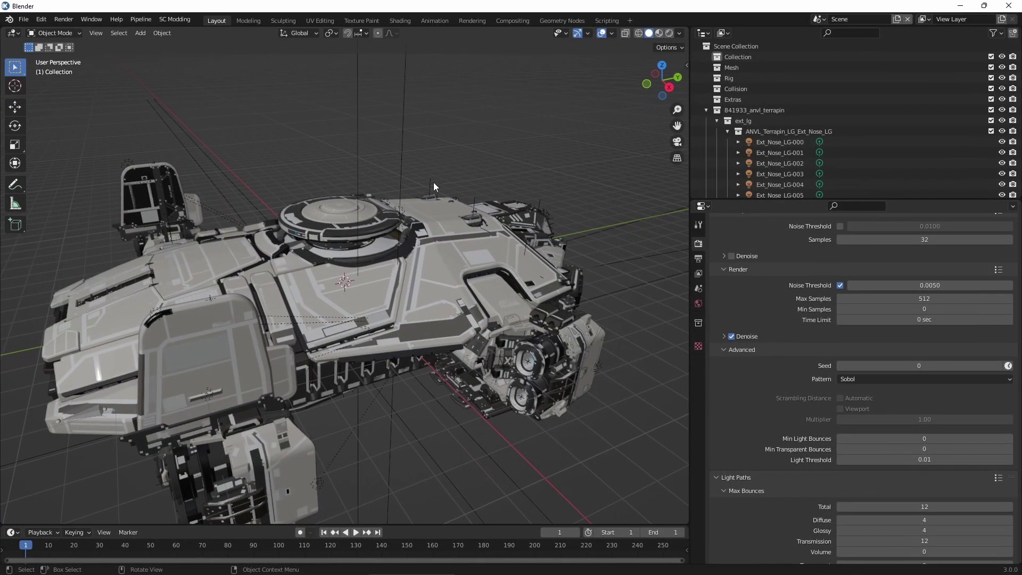
# Examine the imported Terrapin in walk navigation, circling the hull and moving in close
pyautogui.hotkey('shift', '`')
pyautogui.press('e')
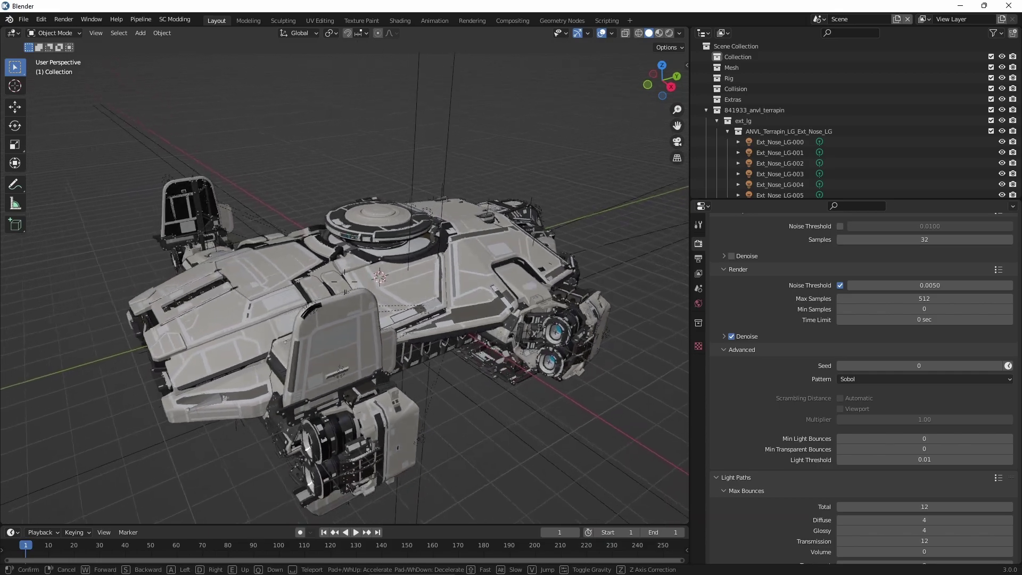
pyautogui.press('d')
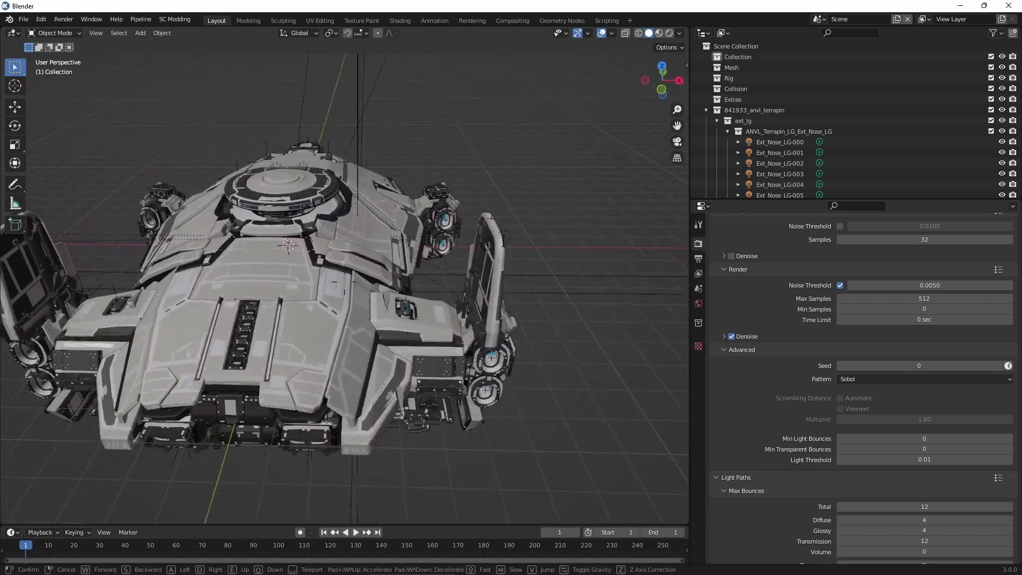
pyautogui.press('w')
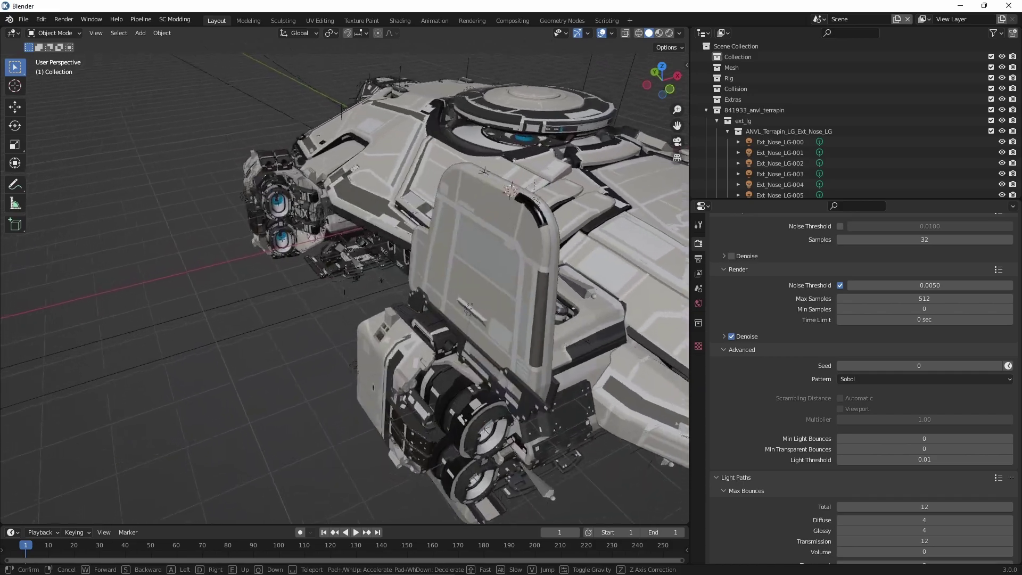
pyautogui.press('w')
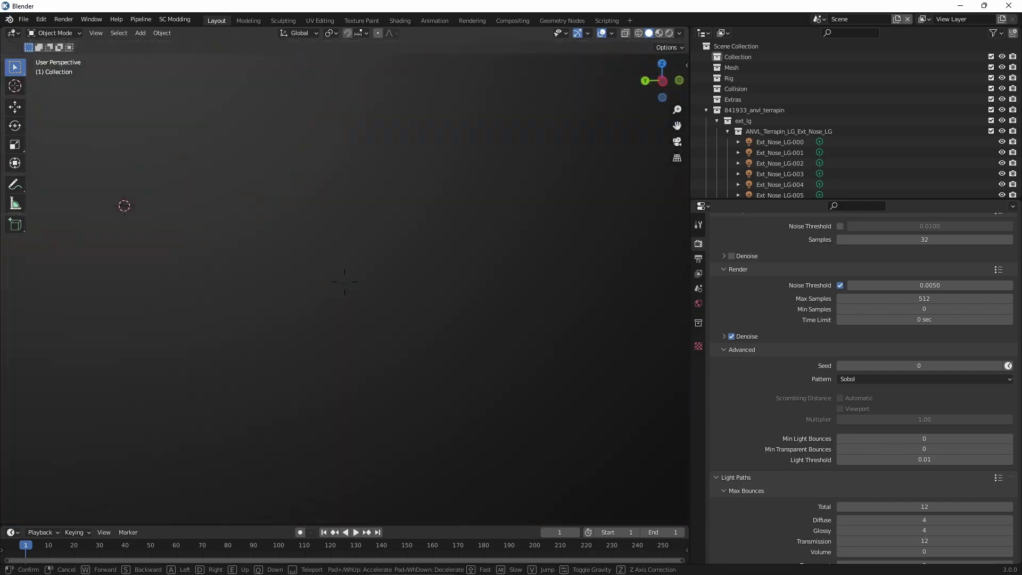
pyautogui.press('w')
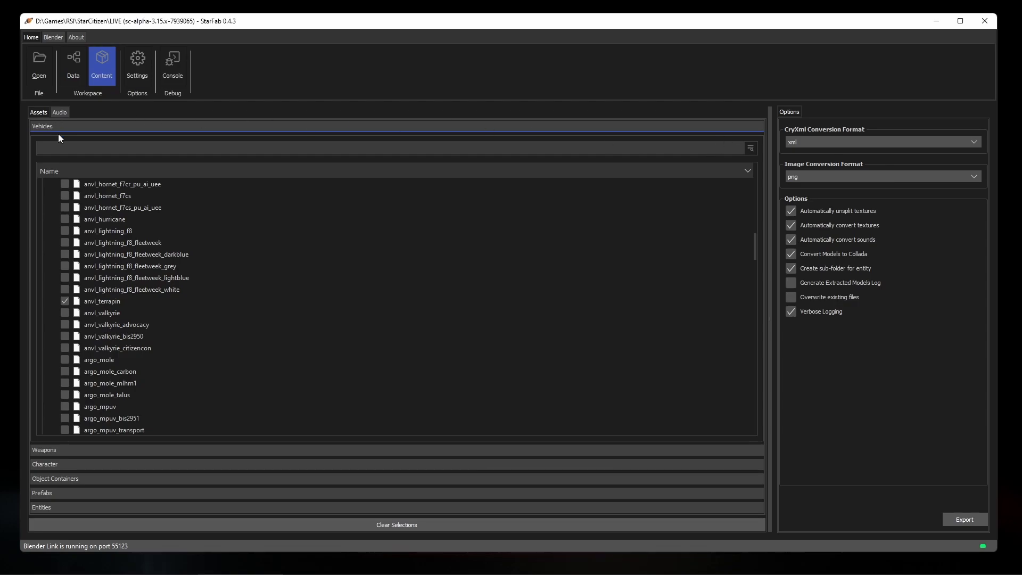
# In StarFab's content assets, browse the weapons under fps_weapons and the character armor under pu_armor's backpack folder
pyautogui.click(65, 449)
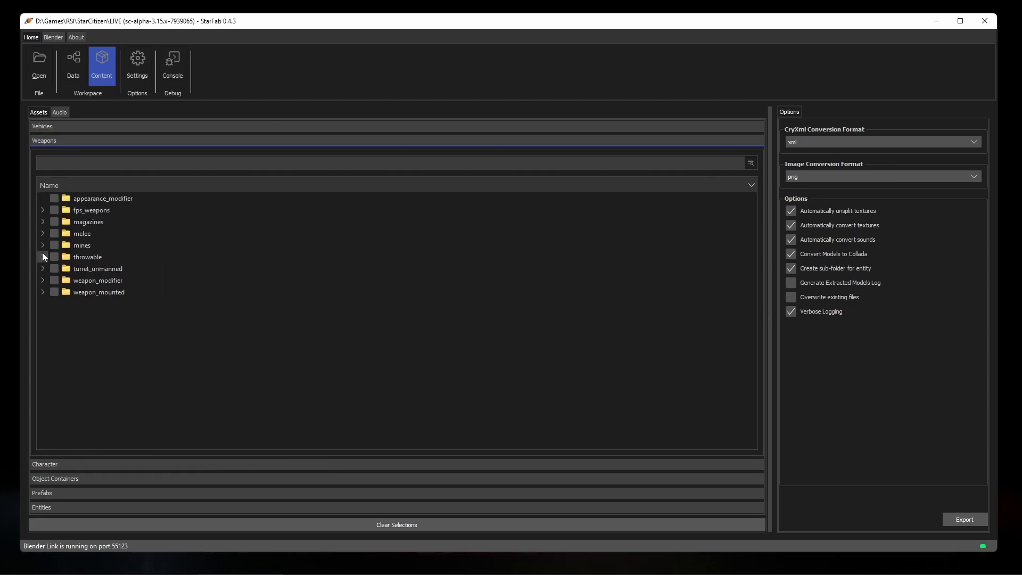
pyautogui.click(43, 211)
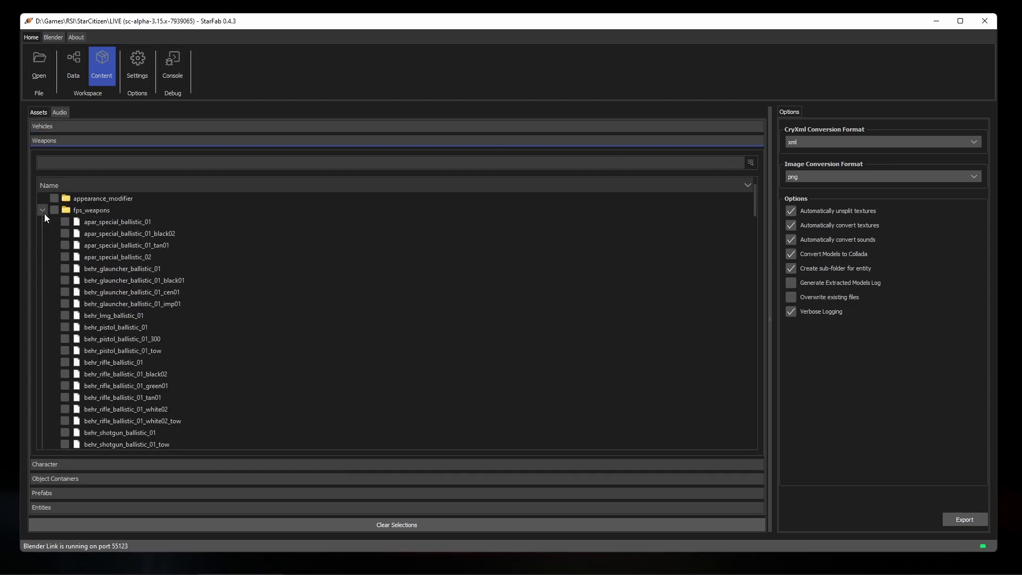
pyautogui.click(69, 466)
pyautogui.click(53, 236)
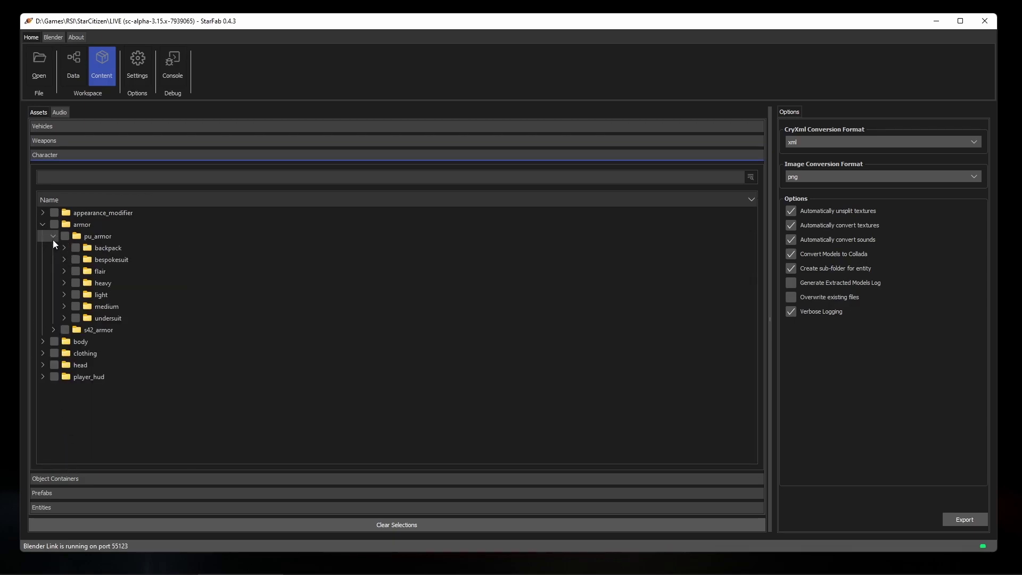
pyautogui.click(63, 248)
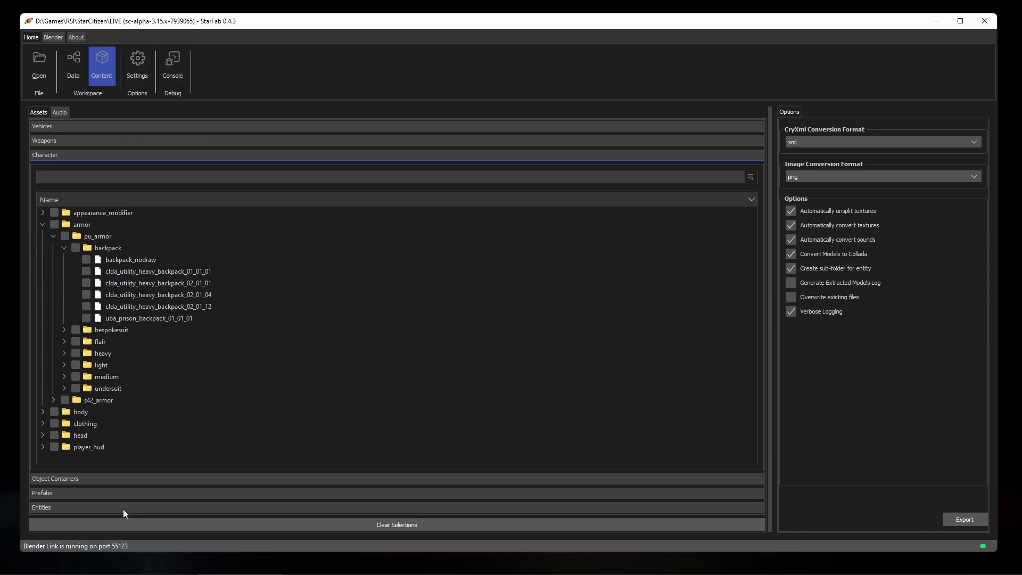
# View the Object Containers and Prefabs categories, and look through the list of Entities
pyautogui.click(123, 479)
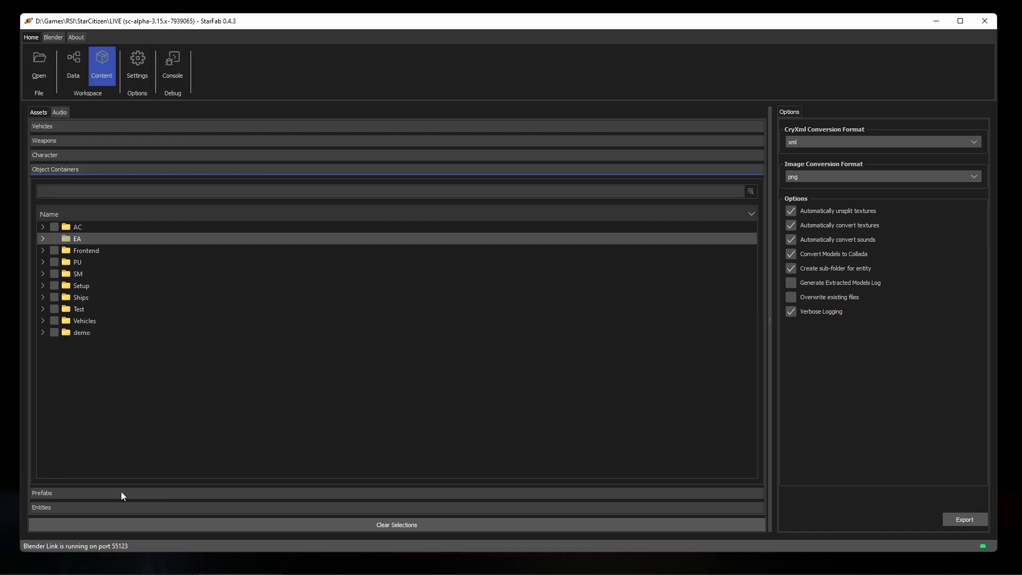
pyautogui.click(120, 491)
pyautogui.click(119, 503)
pyautogui.scroll(-7, 181, 287)
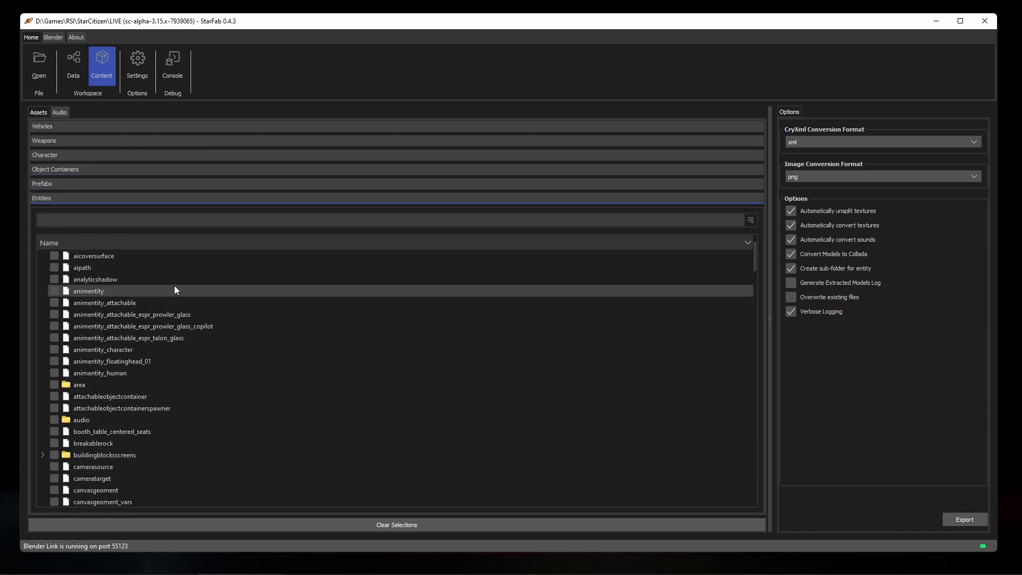
pyautogui.scroll(-6, 181, 291)
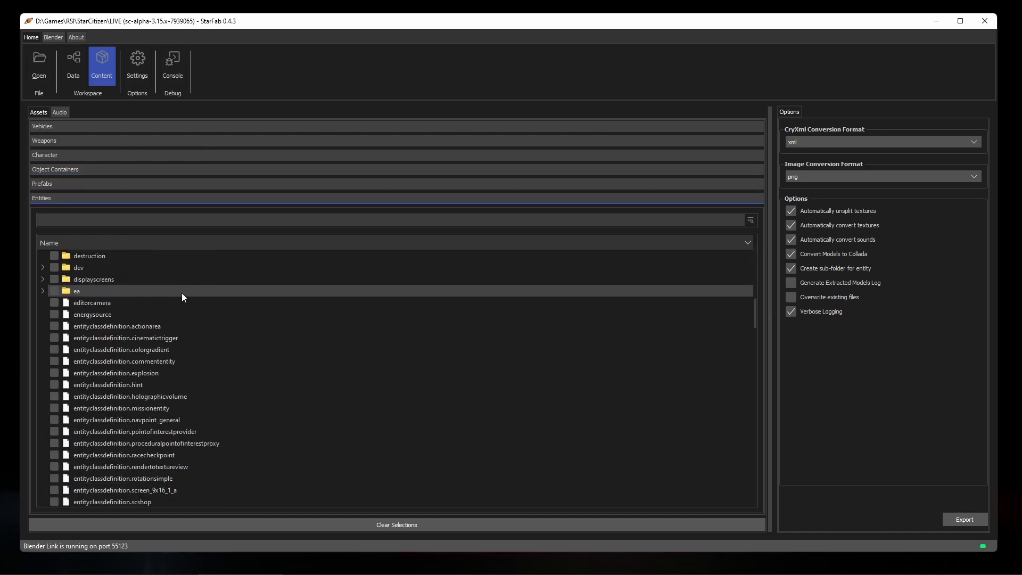
# Look through the XML files listed in the Prefabs category
pyautogui.click(64, 183)
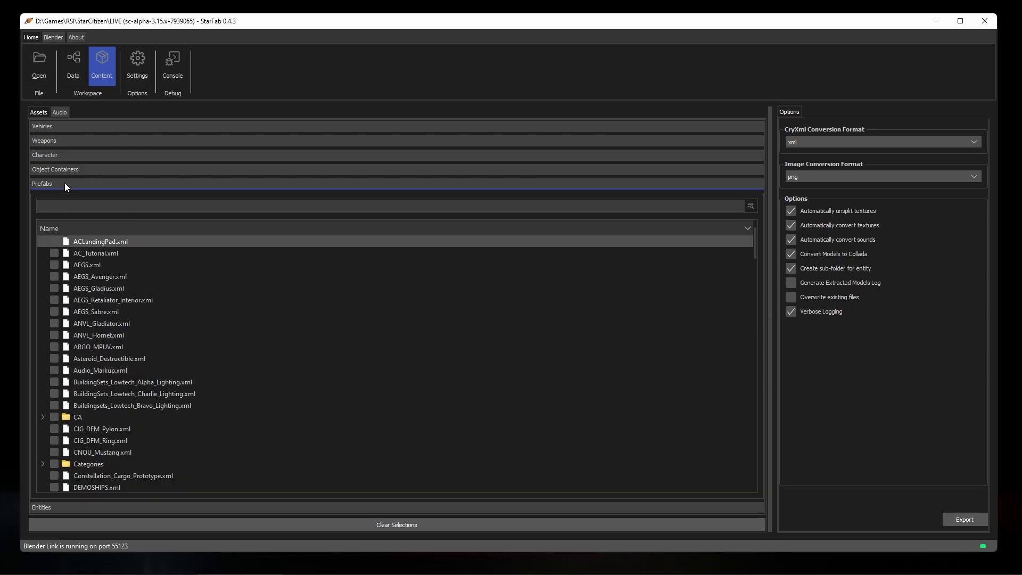
pyautogui.scroll(-5, 115, 357)
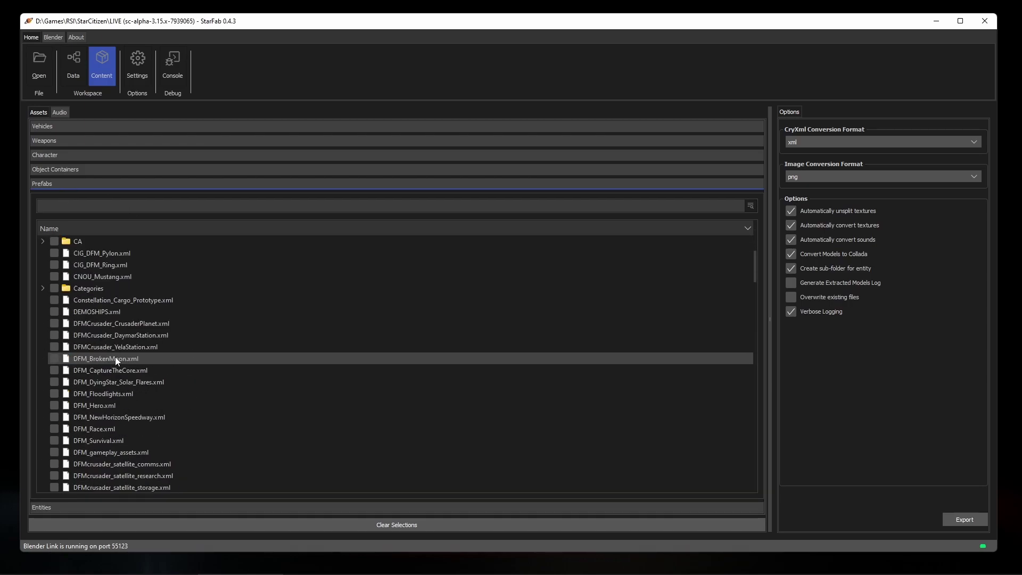
pyautogui.scroll(-14, 115, 357)
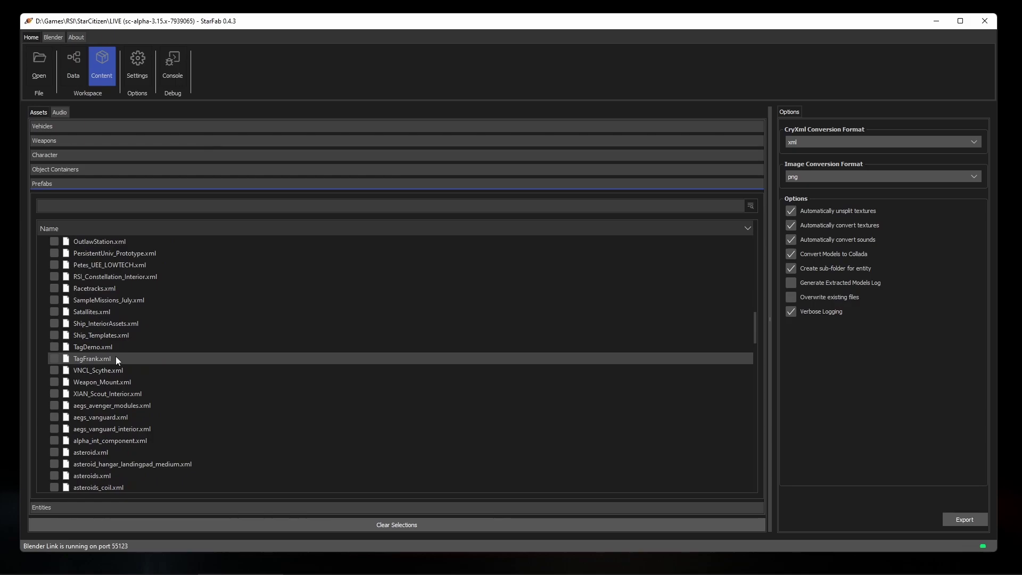
pyautogui.scroll(-3, 116, 355)
# Browse the Object Containers category through the PU and station folders down to the hotel contents
pyautogui.click(84, 170)
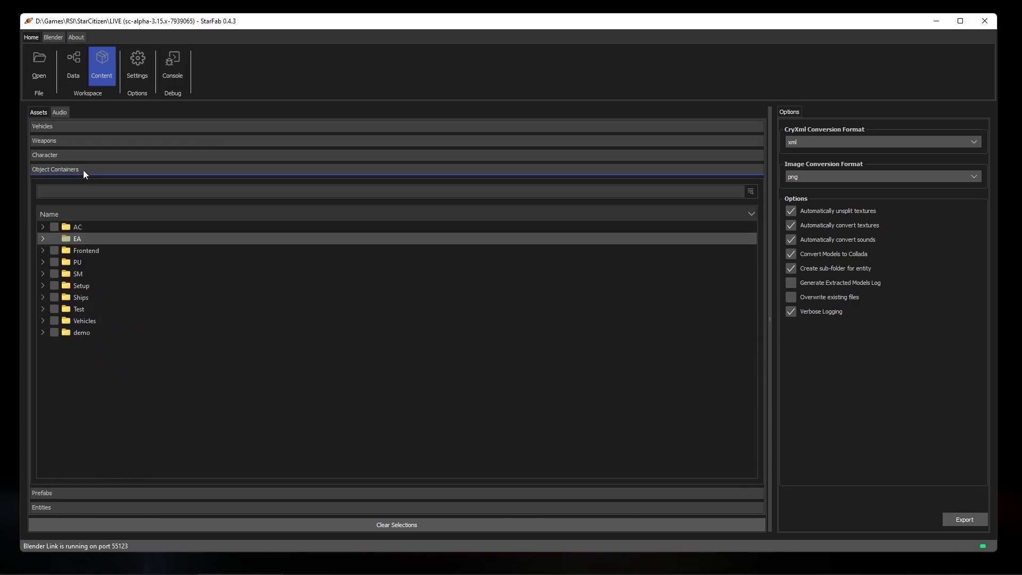
pyautogui.click(43, 263)
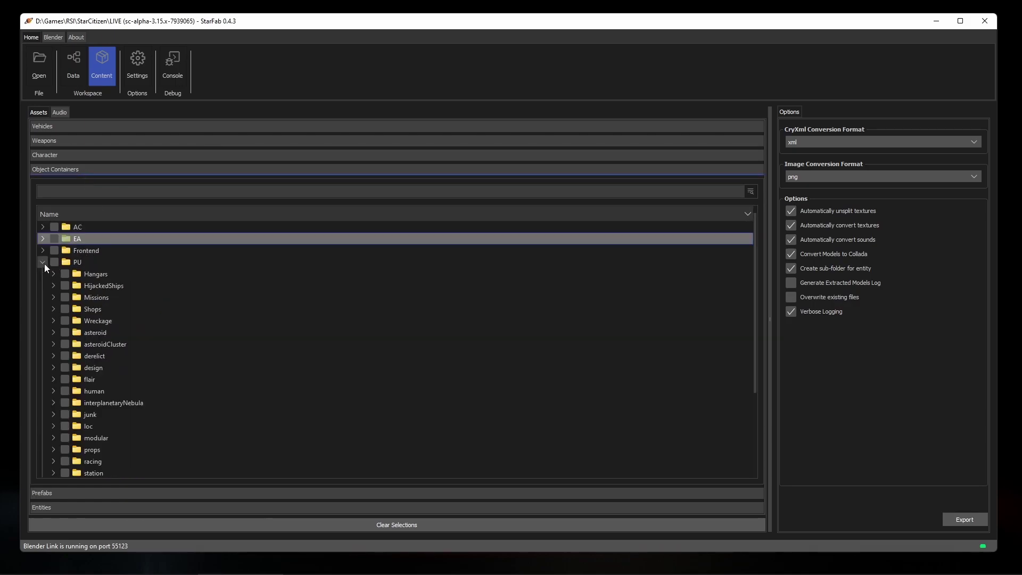
pyautogui.scroll(-1, 119, 305)
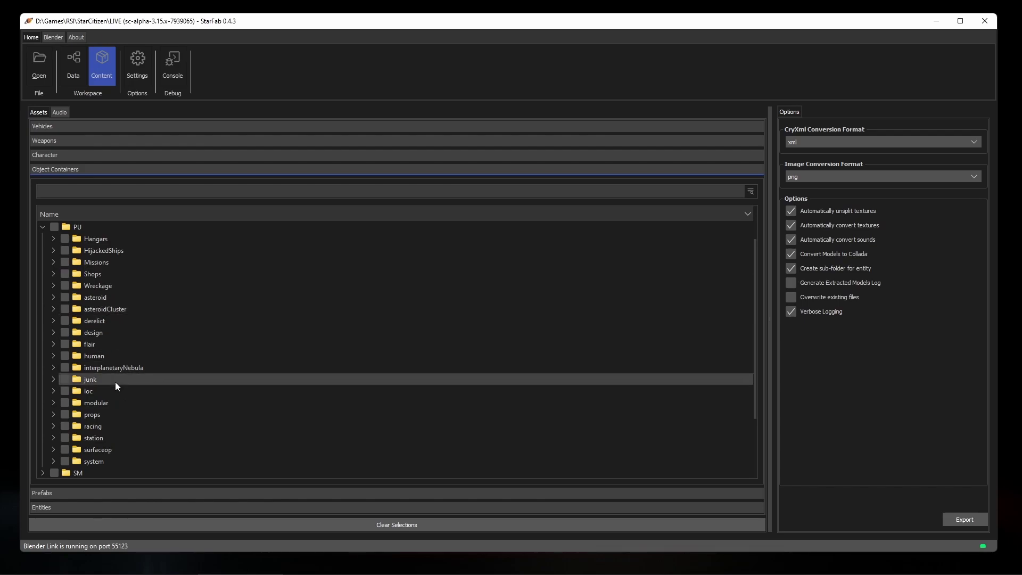
pyautogui.click(53, 437)
pyautogui.scroll(-1, 75, 429)
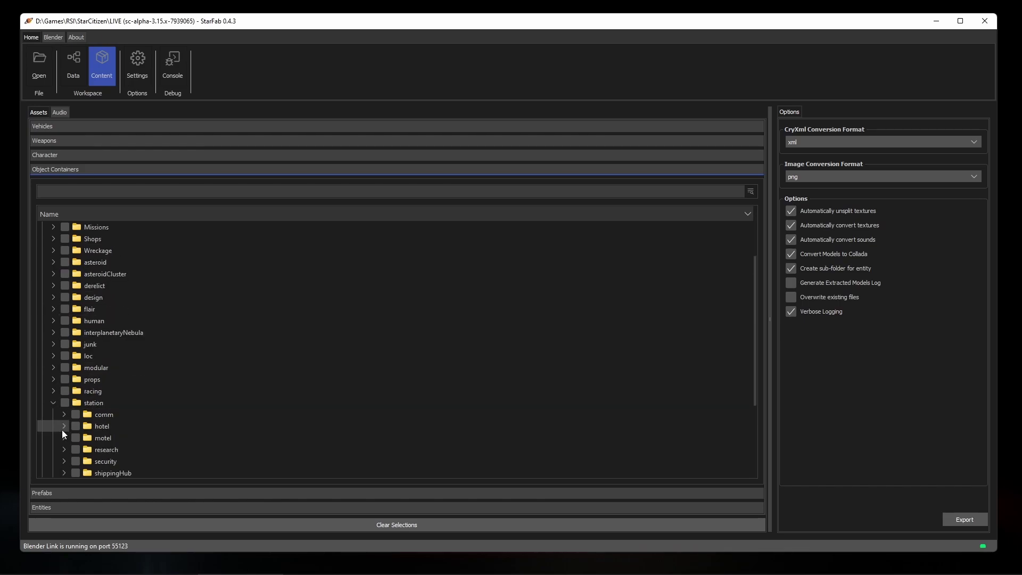
pyautogui.click(64, 427)
pyautogui.click(86, 438)
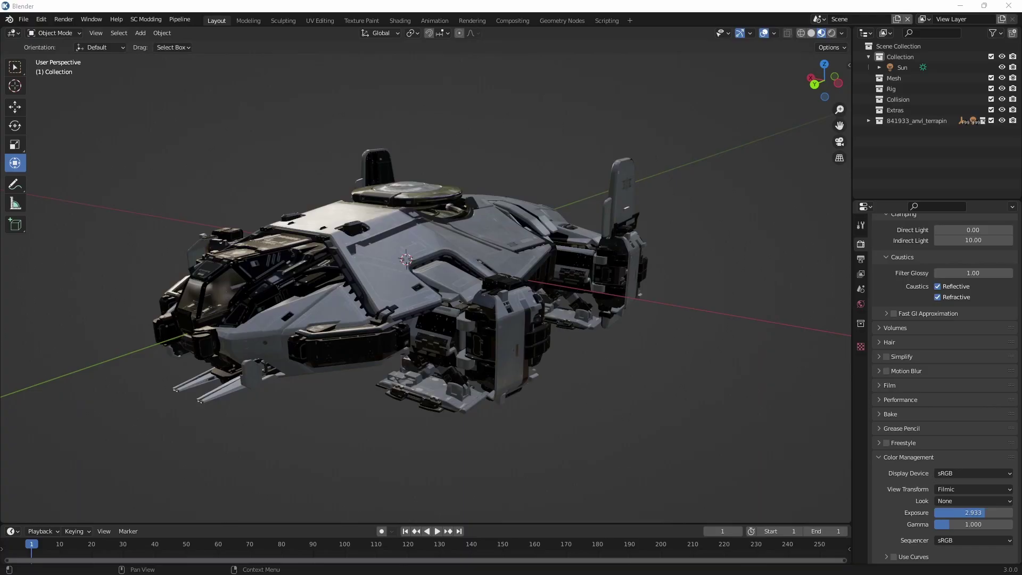
# In Blender, examine the Terrapin's exterior, interior and cockpit with materials shown, using walk navigation
pyautogui.hotkey('shift', '`')
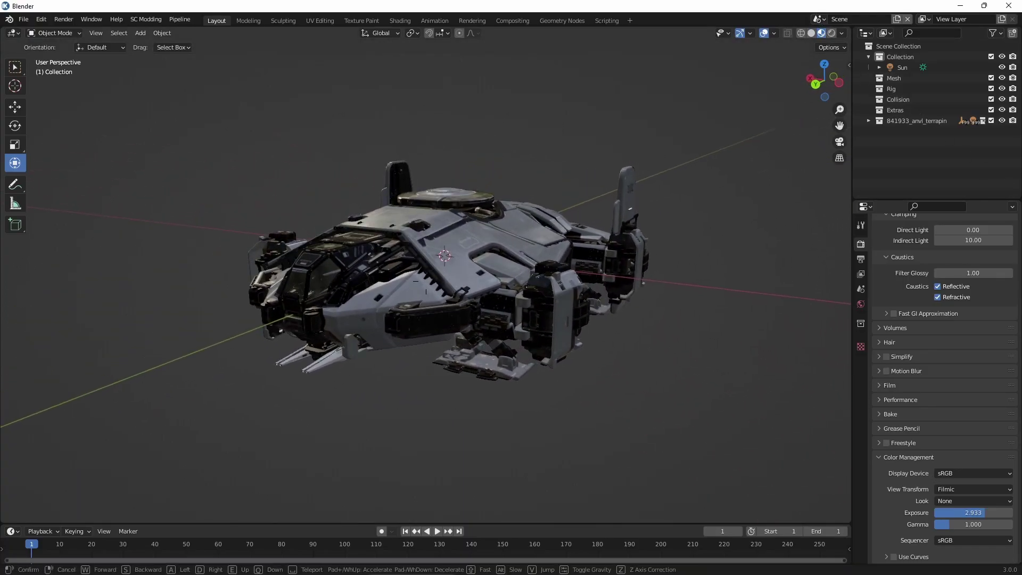
pyautogui.press('a')
pyautogui.press('w')
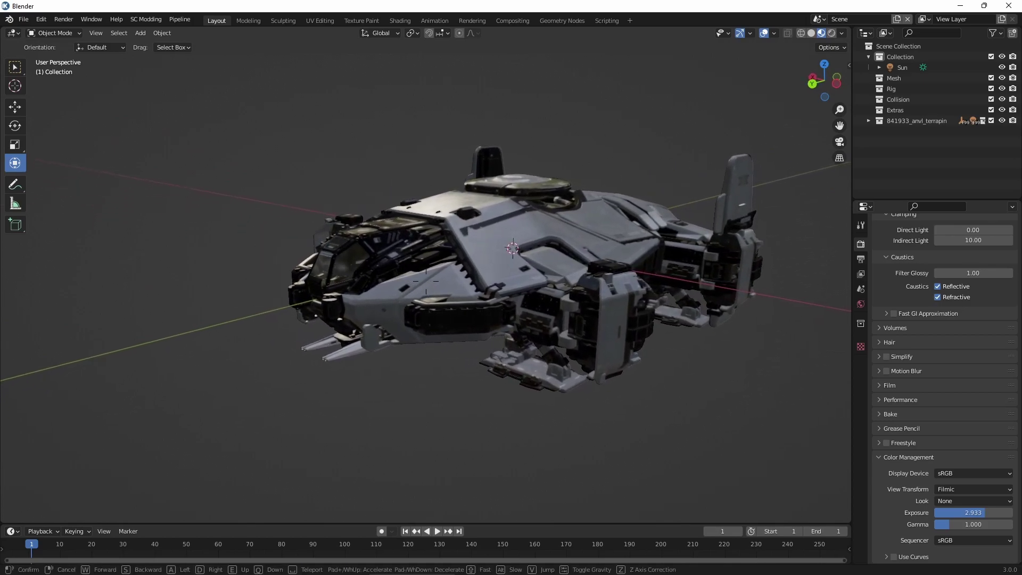
pyautogui.press('w')
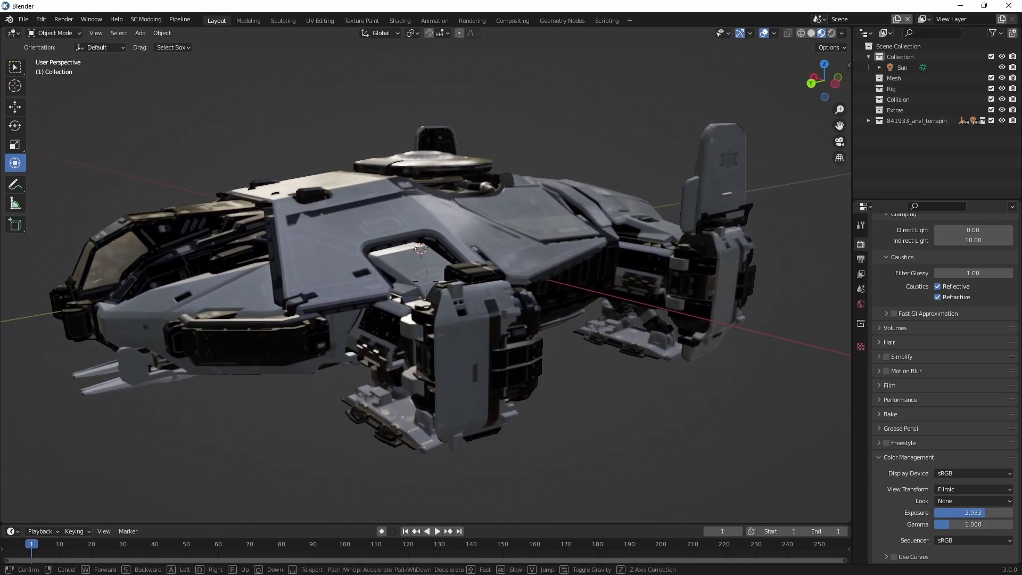
pyautogui.press('w')
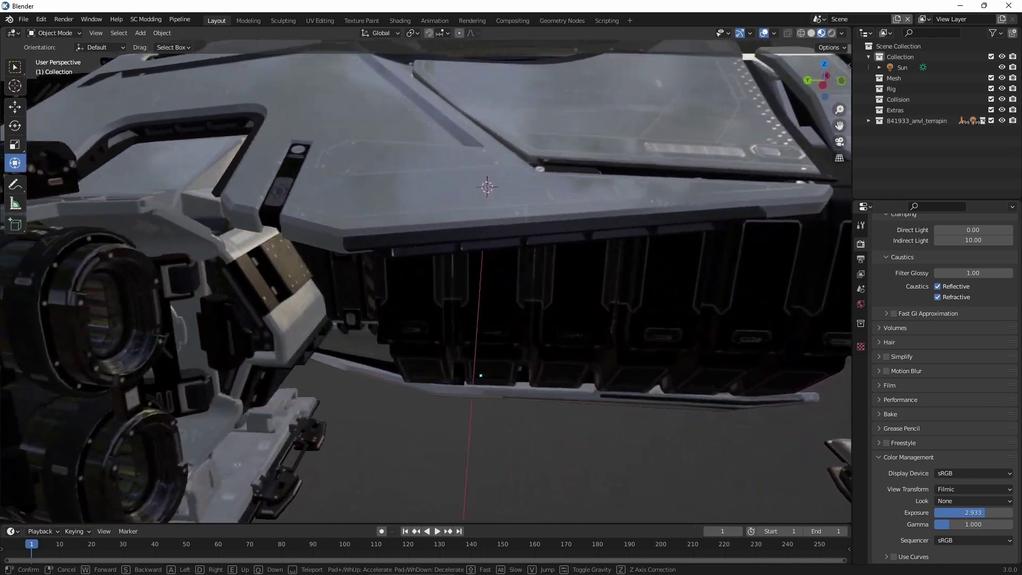
pyautogui.press('w')
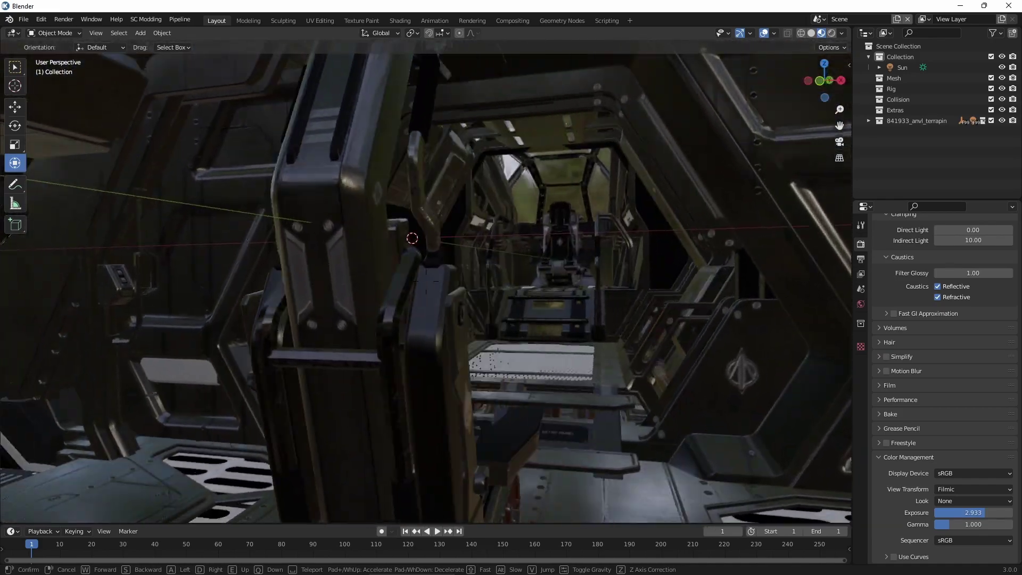
pyautogui.press('w')
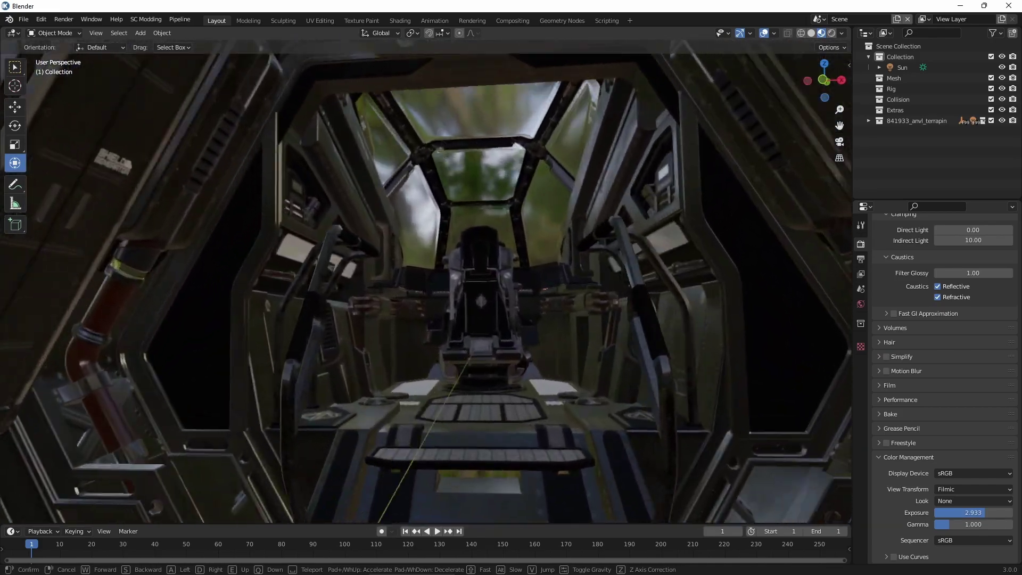
pyautogui.press('s')
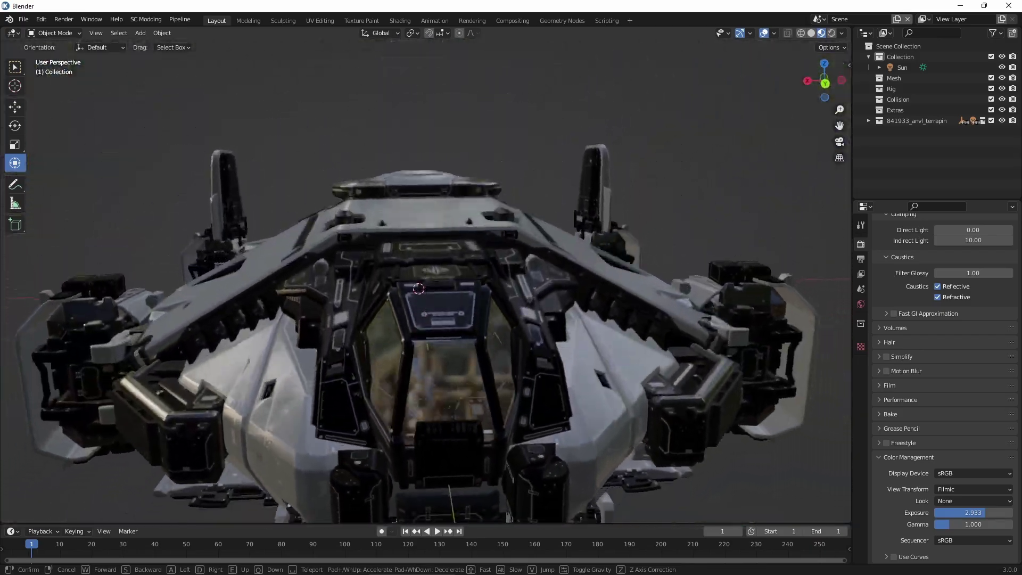